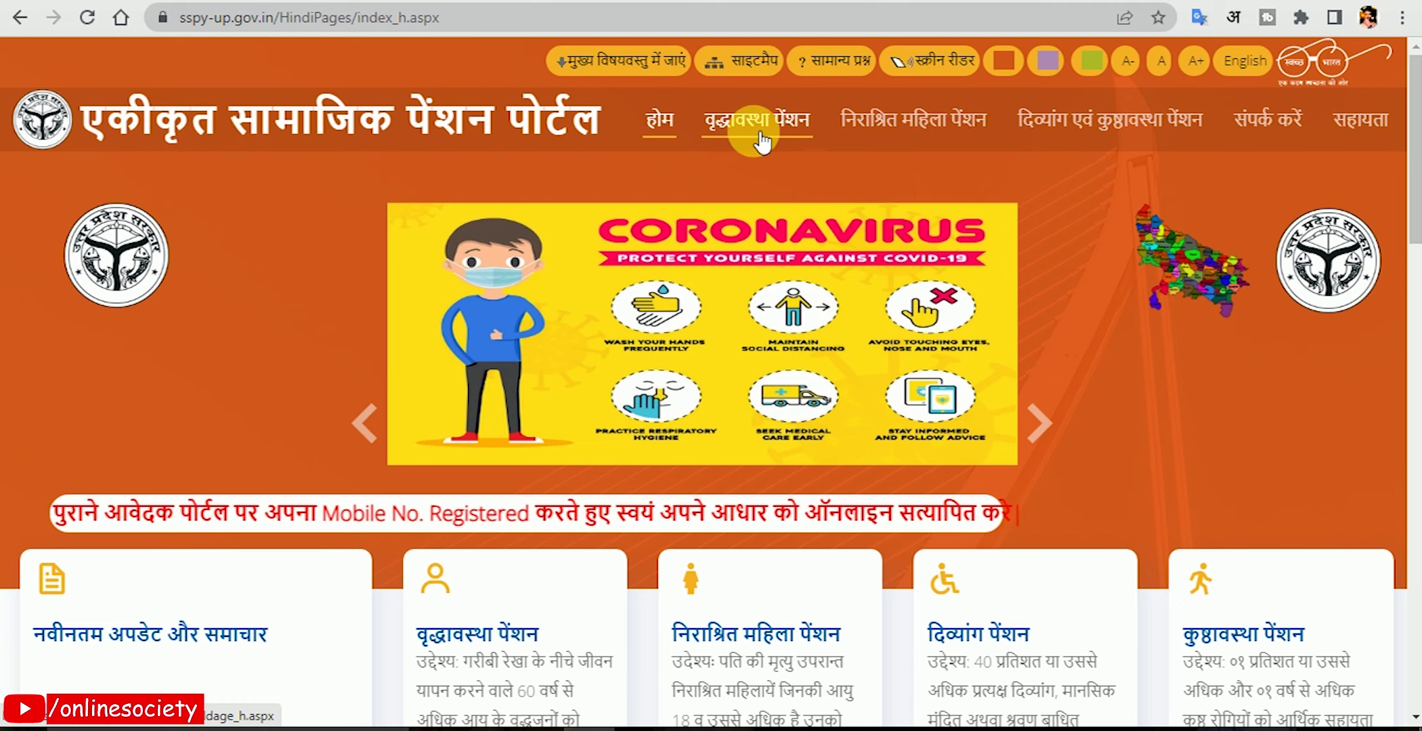
Open the old-age pension section and scroll to the yearly pensioner lists, 2021-22 to 2017-18.
click(784, 125)
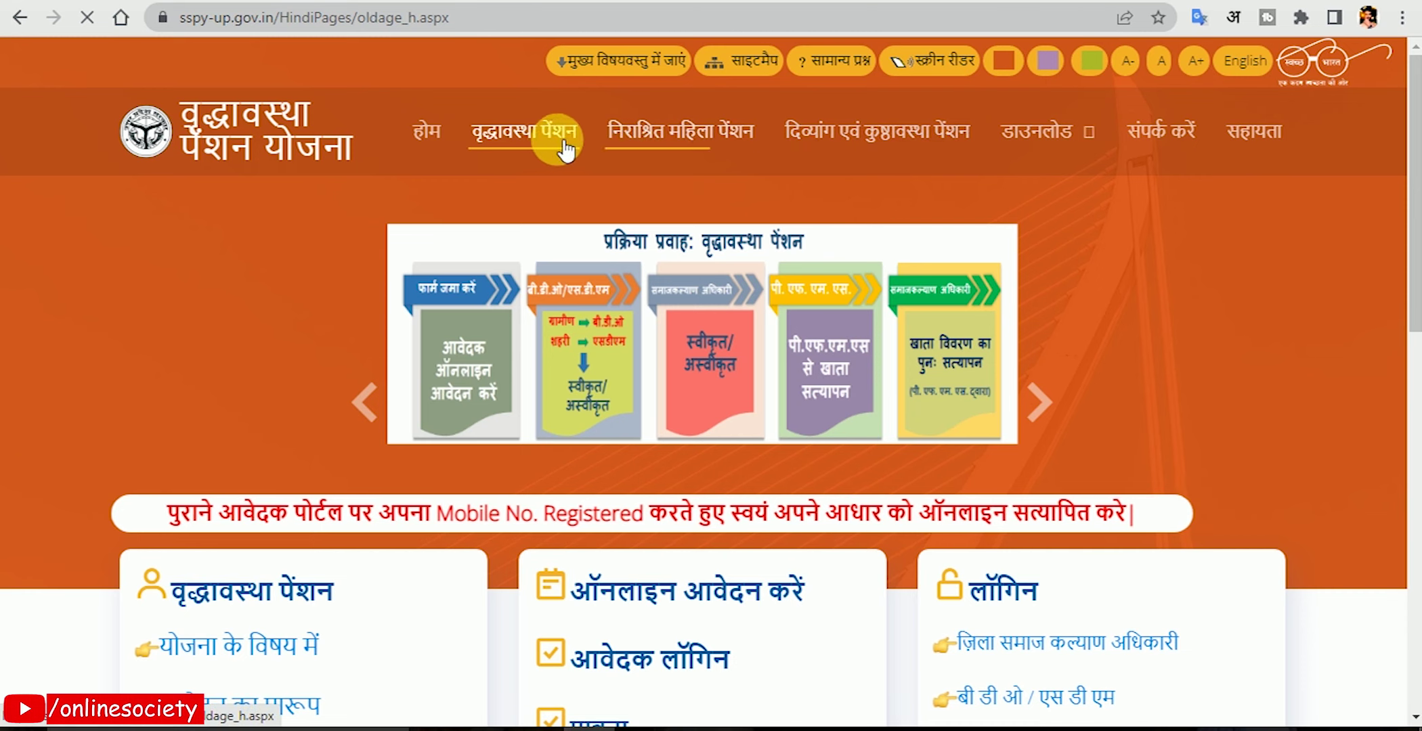
scroll(546, 417, down, 5)
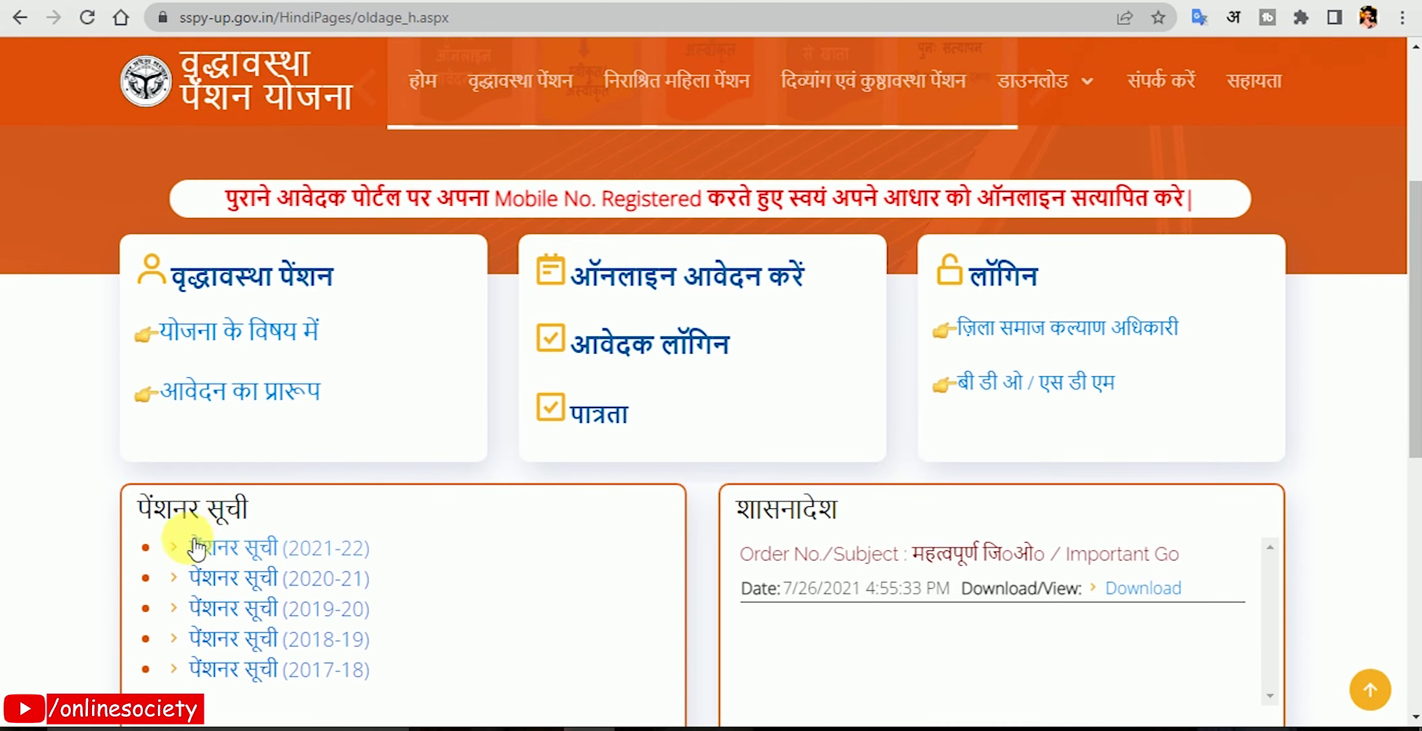
drag(183, 542, 470, 688)
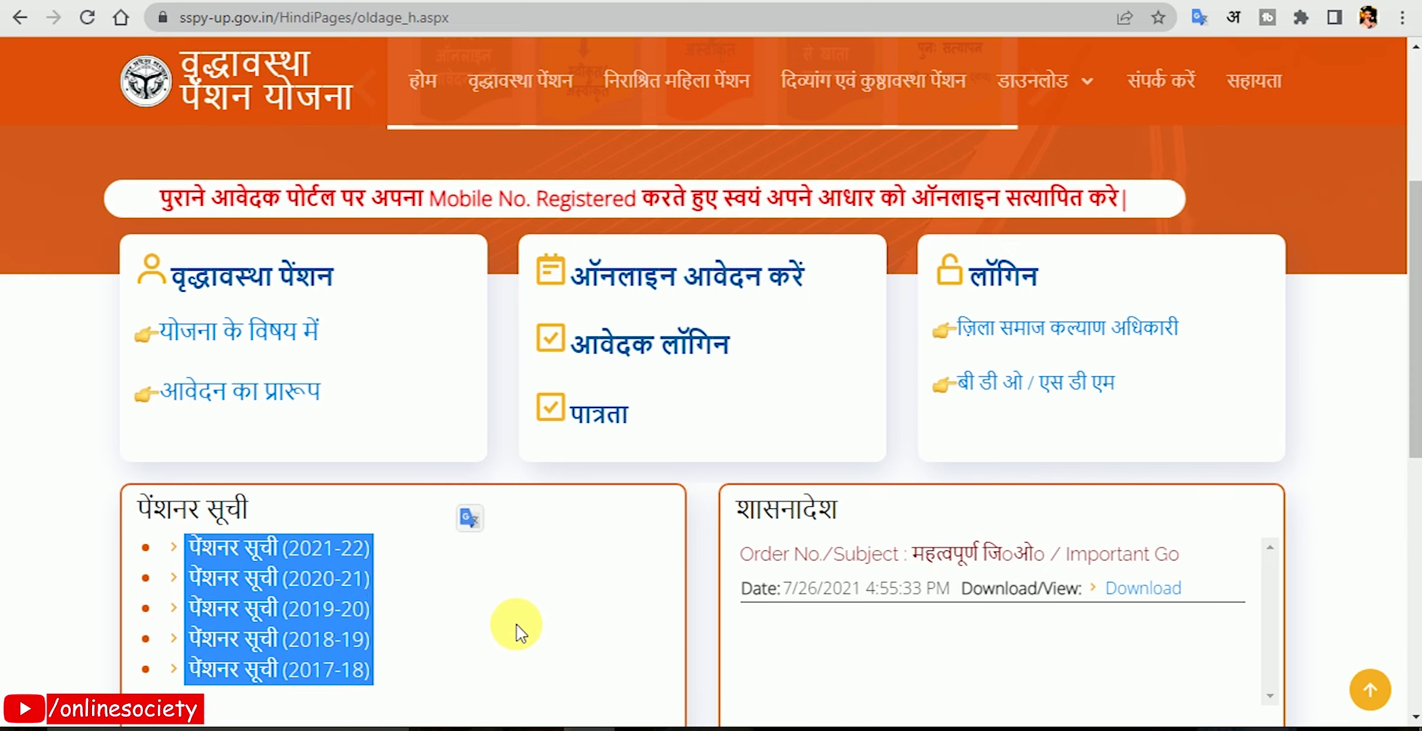
click(493, 628)
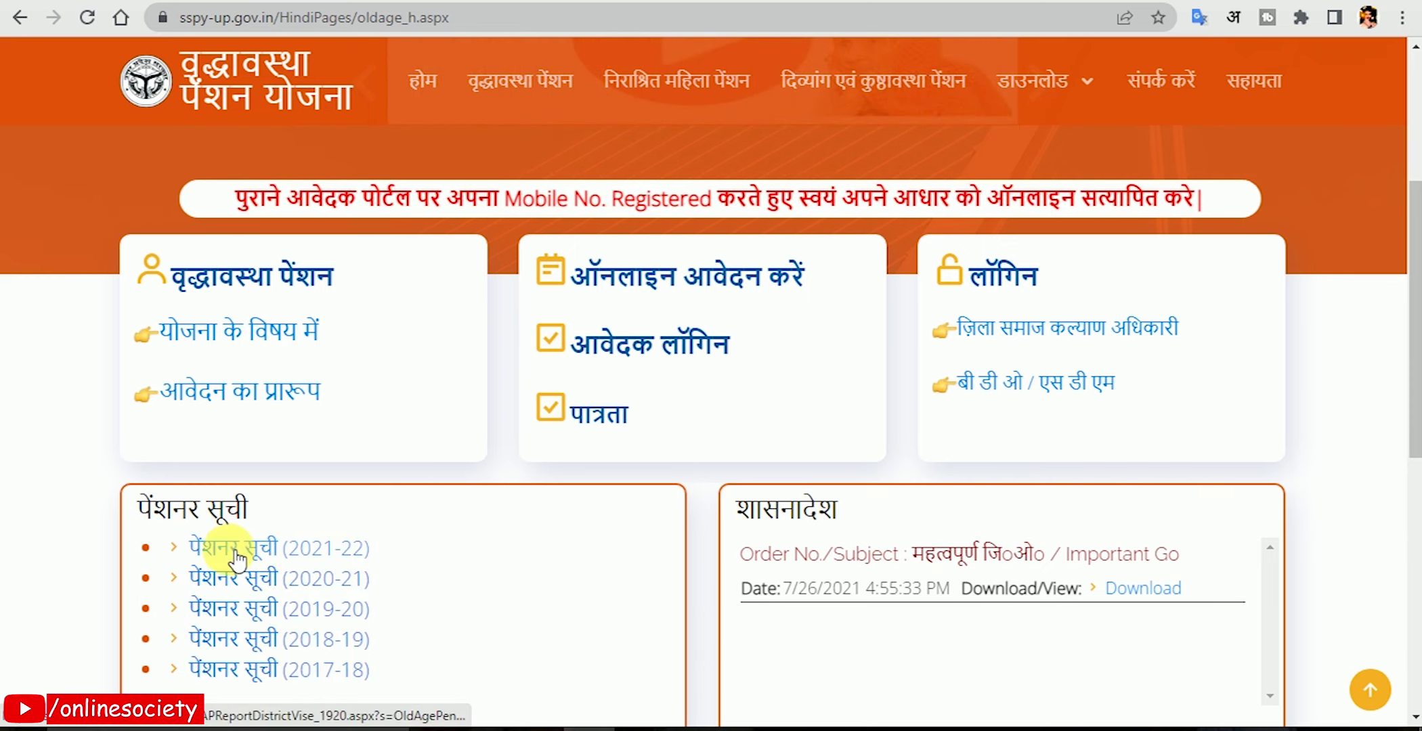
Open the 2021-22 pensioner list, find 'budau' on the page and open the BUDAUN district report.
click(269, 552)
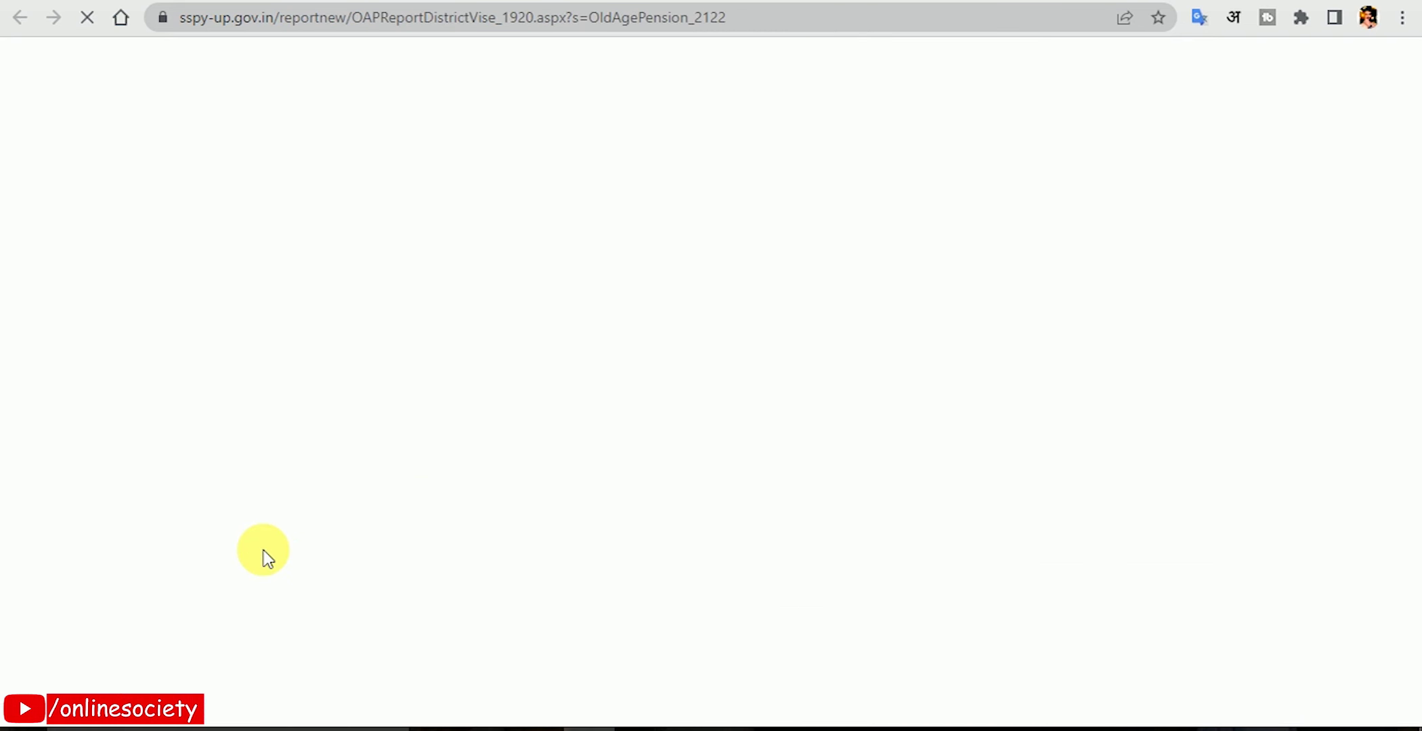
scroll(586, 493, down, 3)
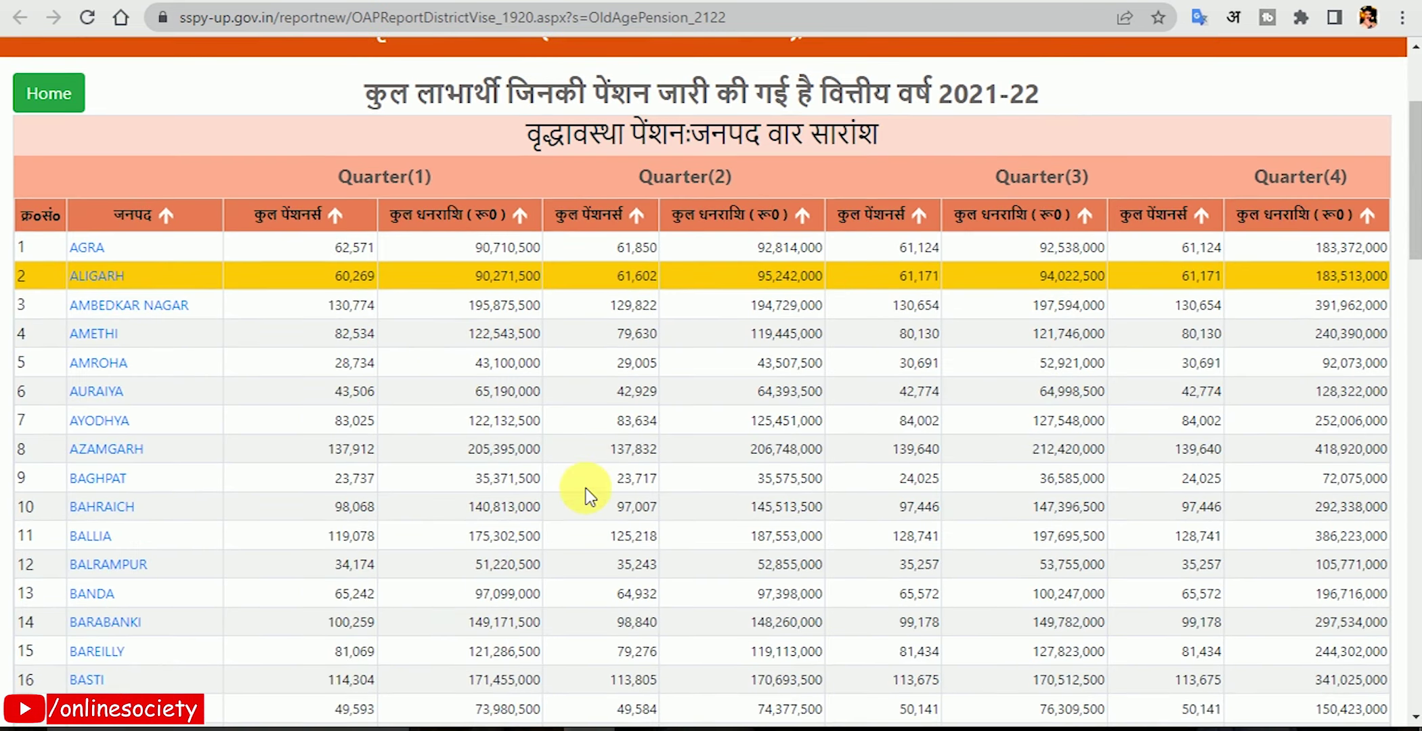
key(ctrl+f)
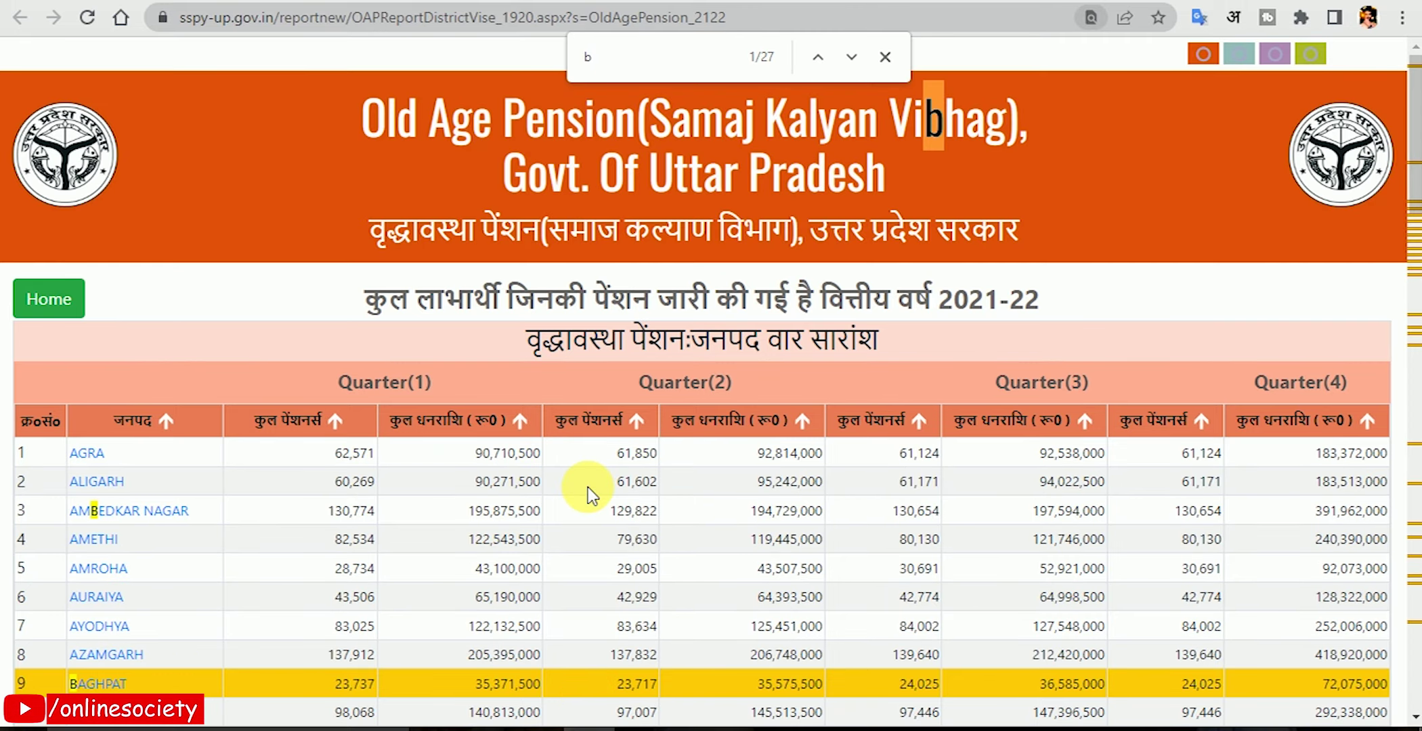
text(budaun)
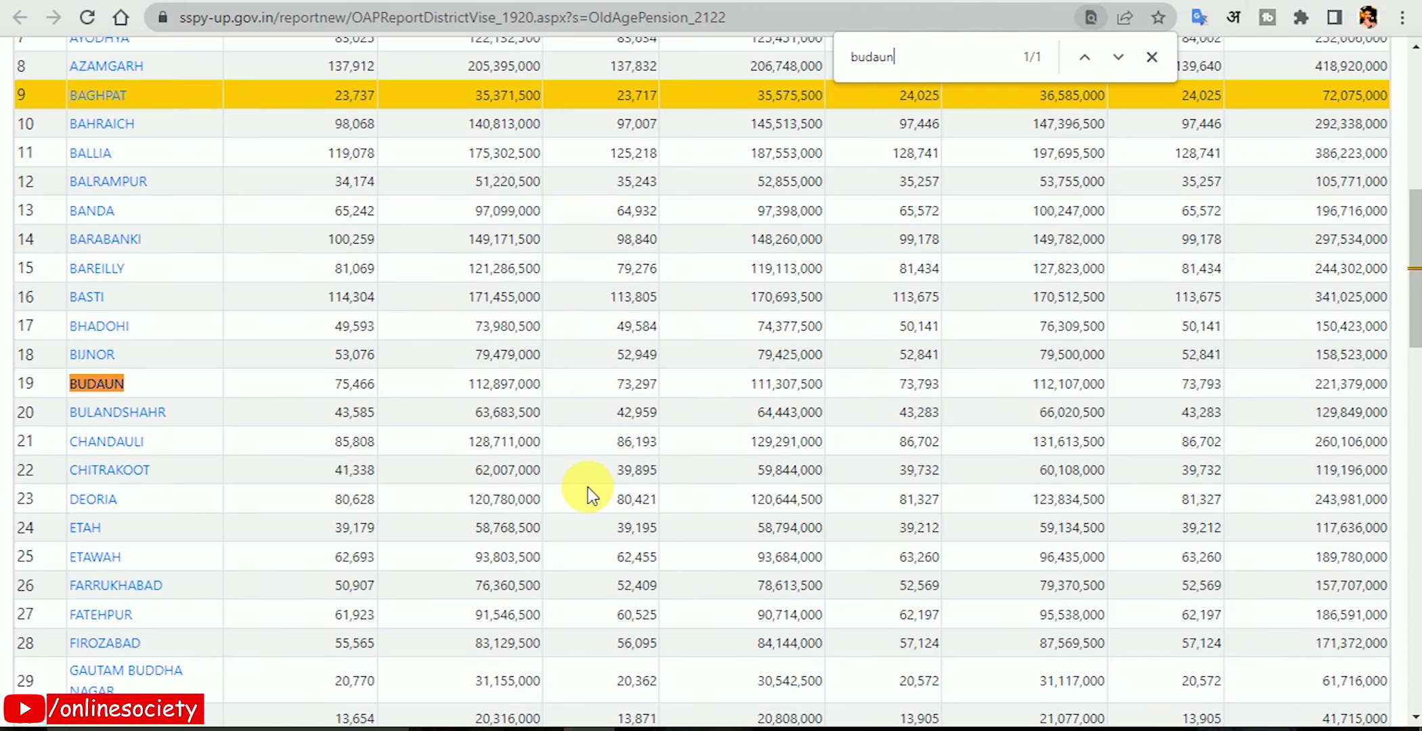
click(111, 381)
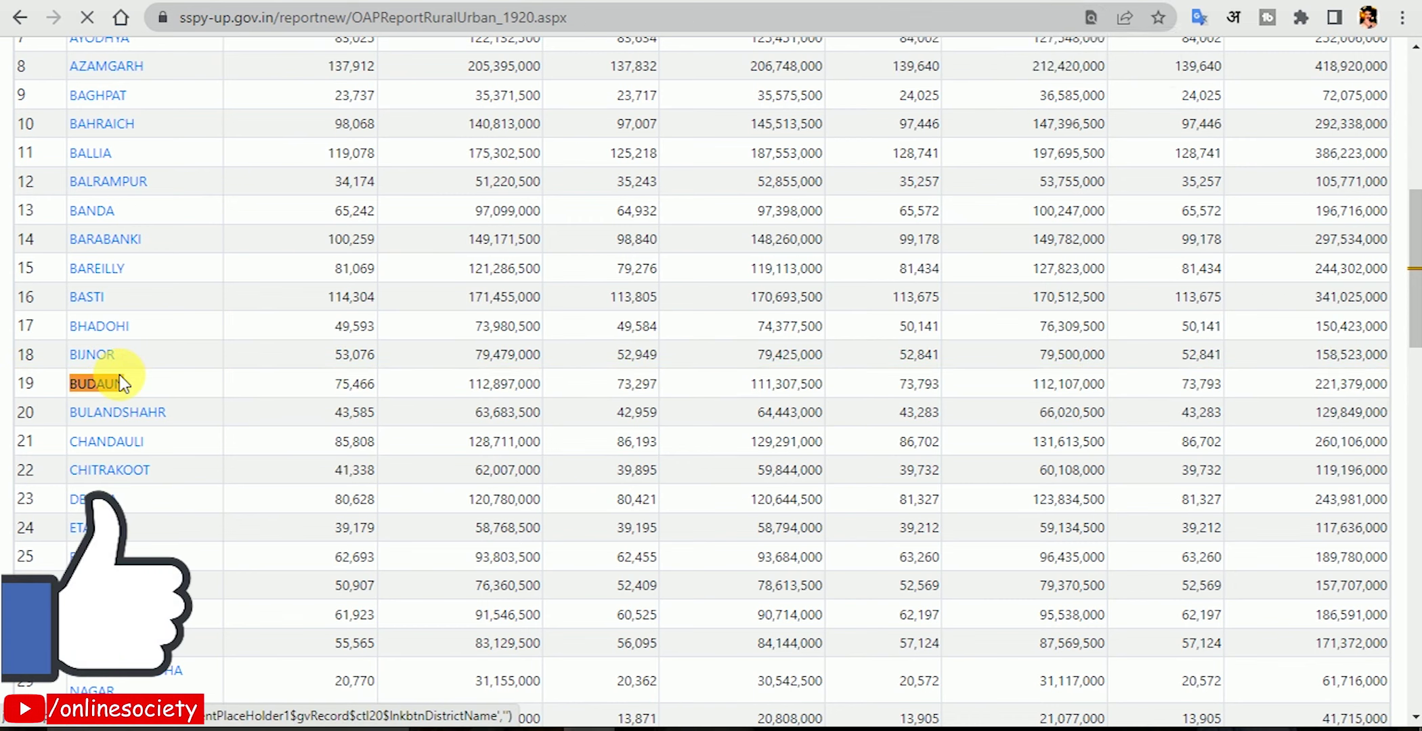
Search Budaun's block list and open the JAGAT development block's gram panchayat report.
key(ctrl+f)
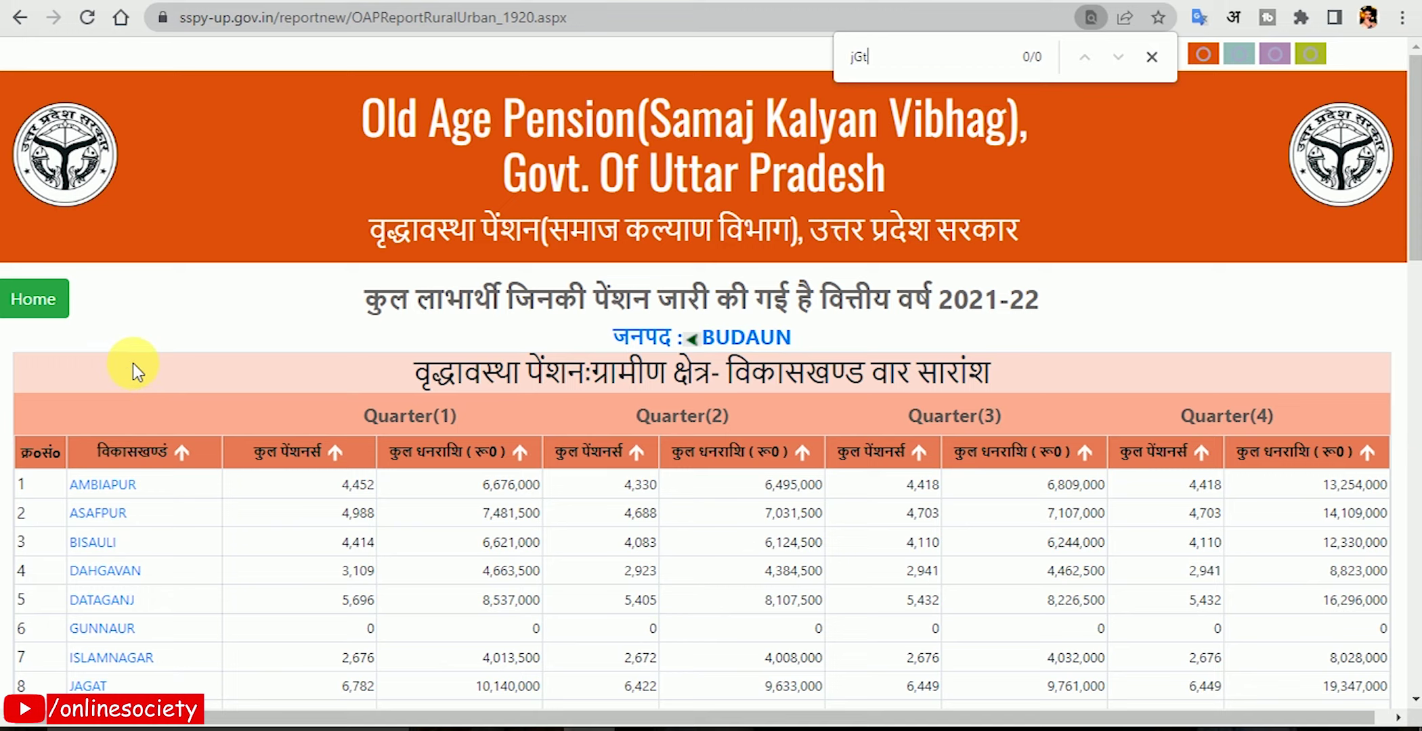
text(at)
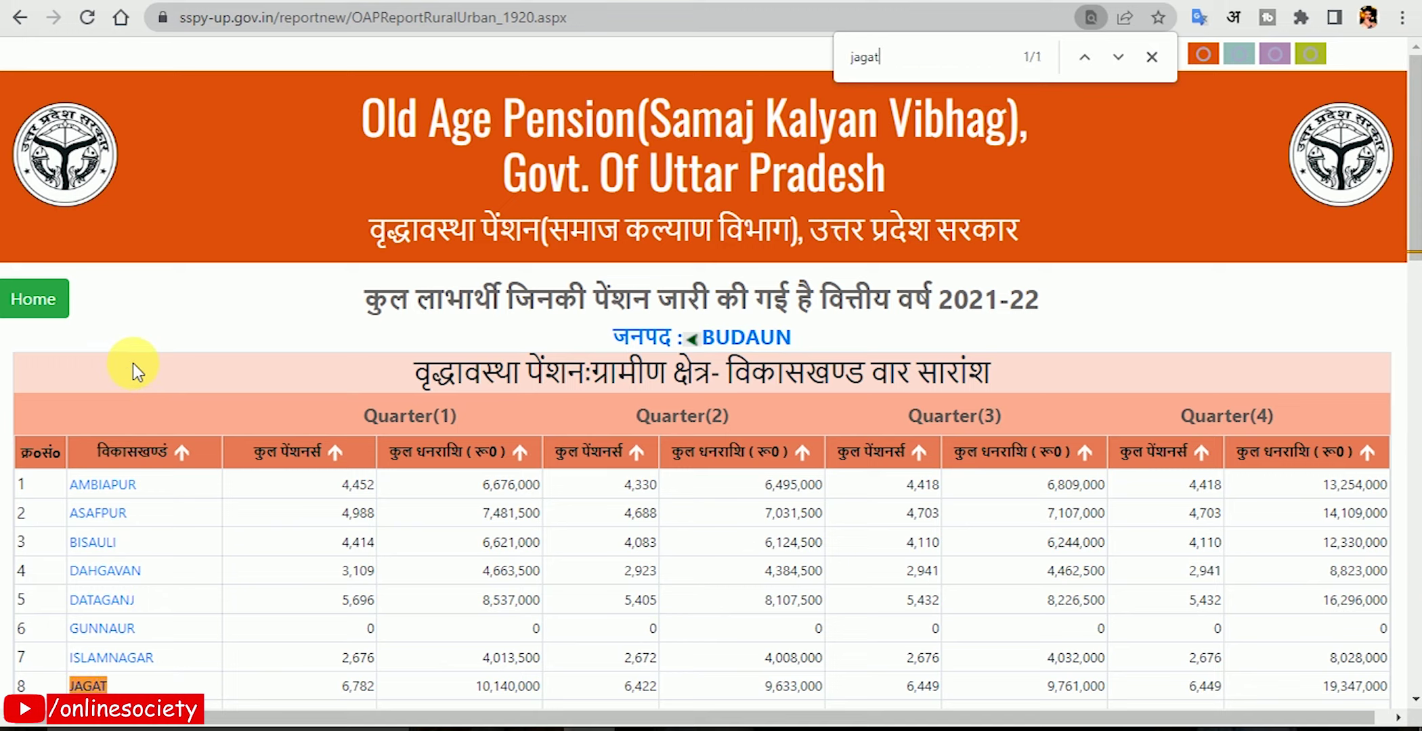
scroll(132, 379, down, 2)
click(91, 580)
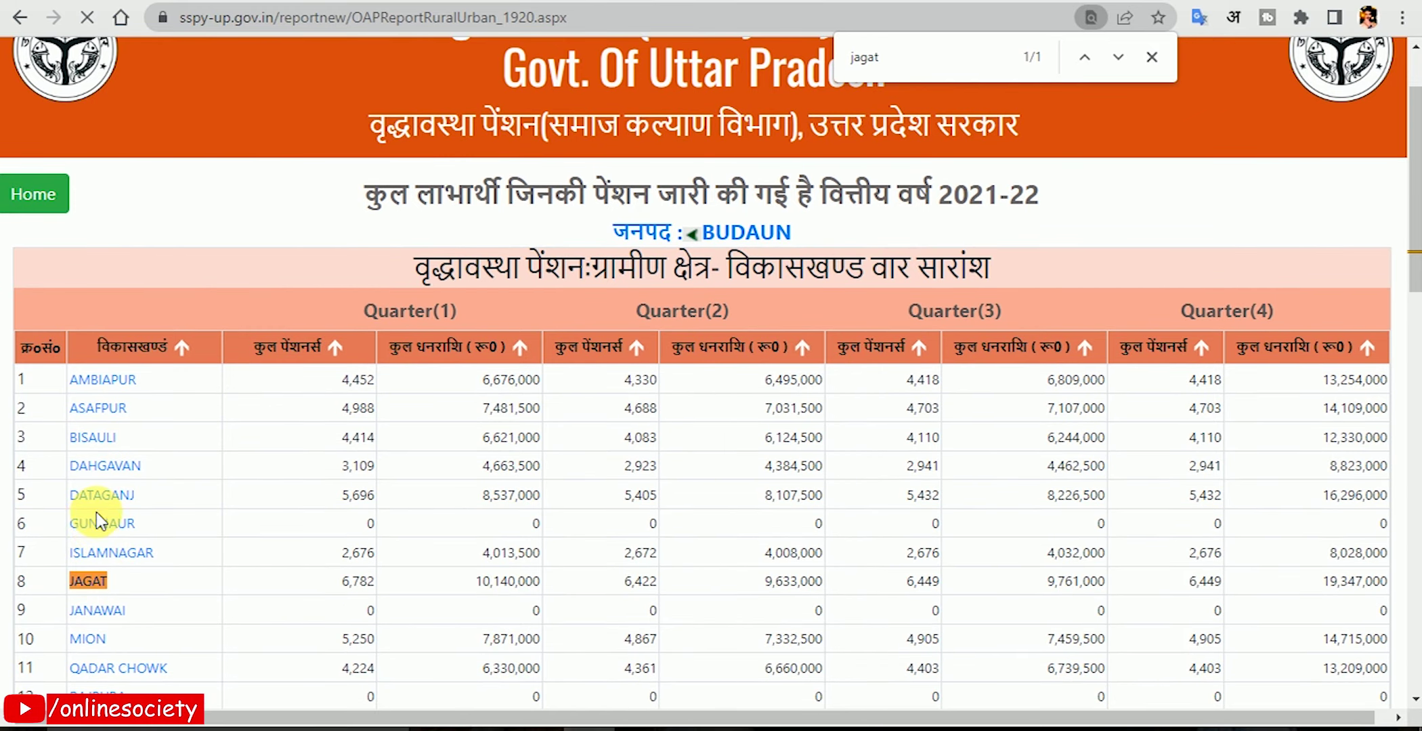
scroll(145, 575, down, 4)
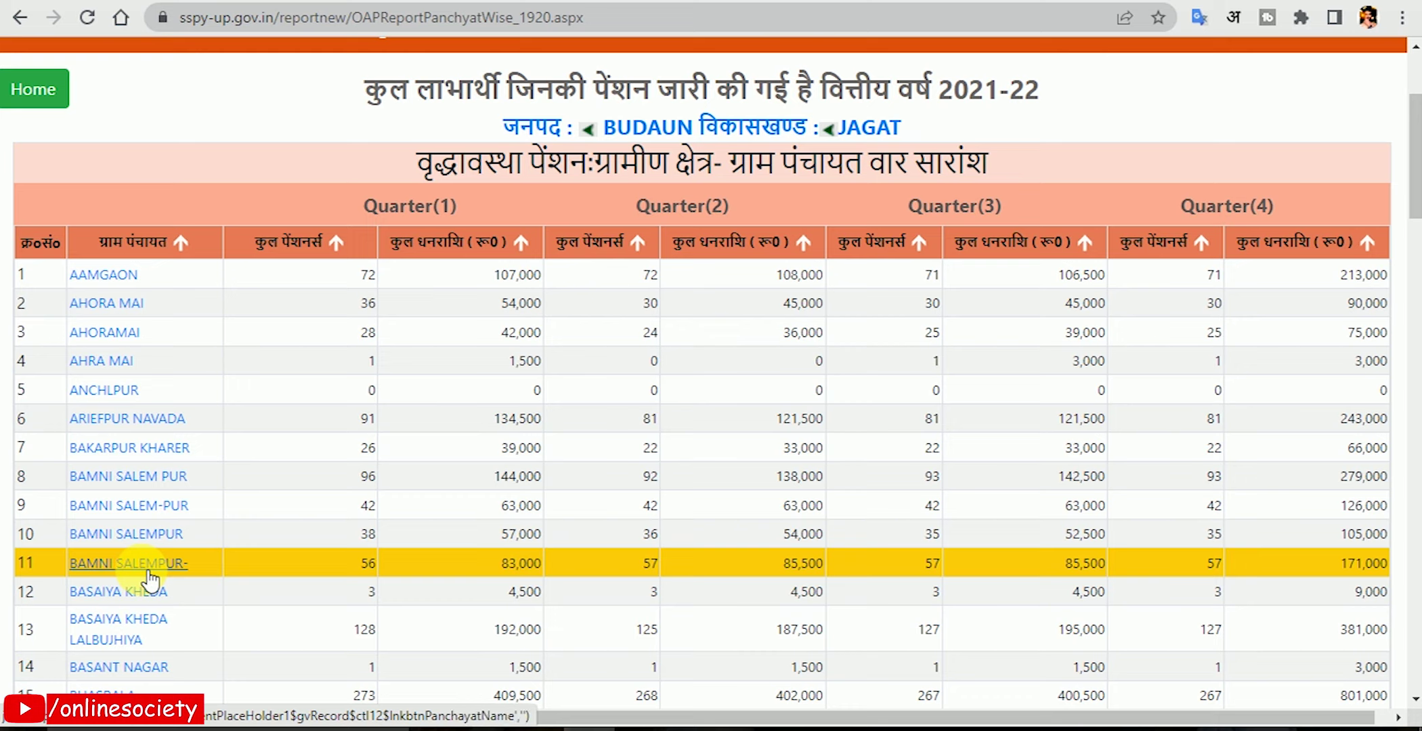
Find NARAU BUJURG in the panchayat list and open its village-wise report.
key(ctrl+f)
text(nRE)
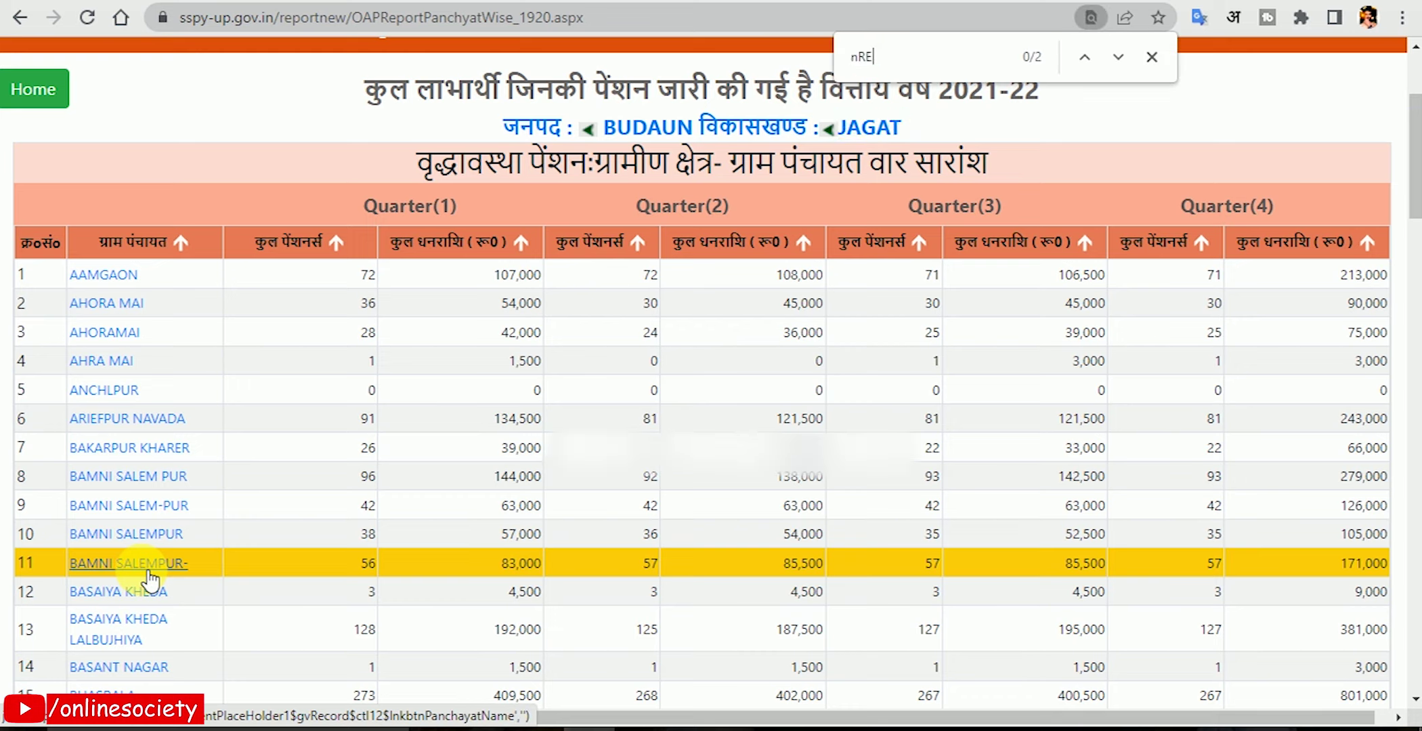
text(rau)
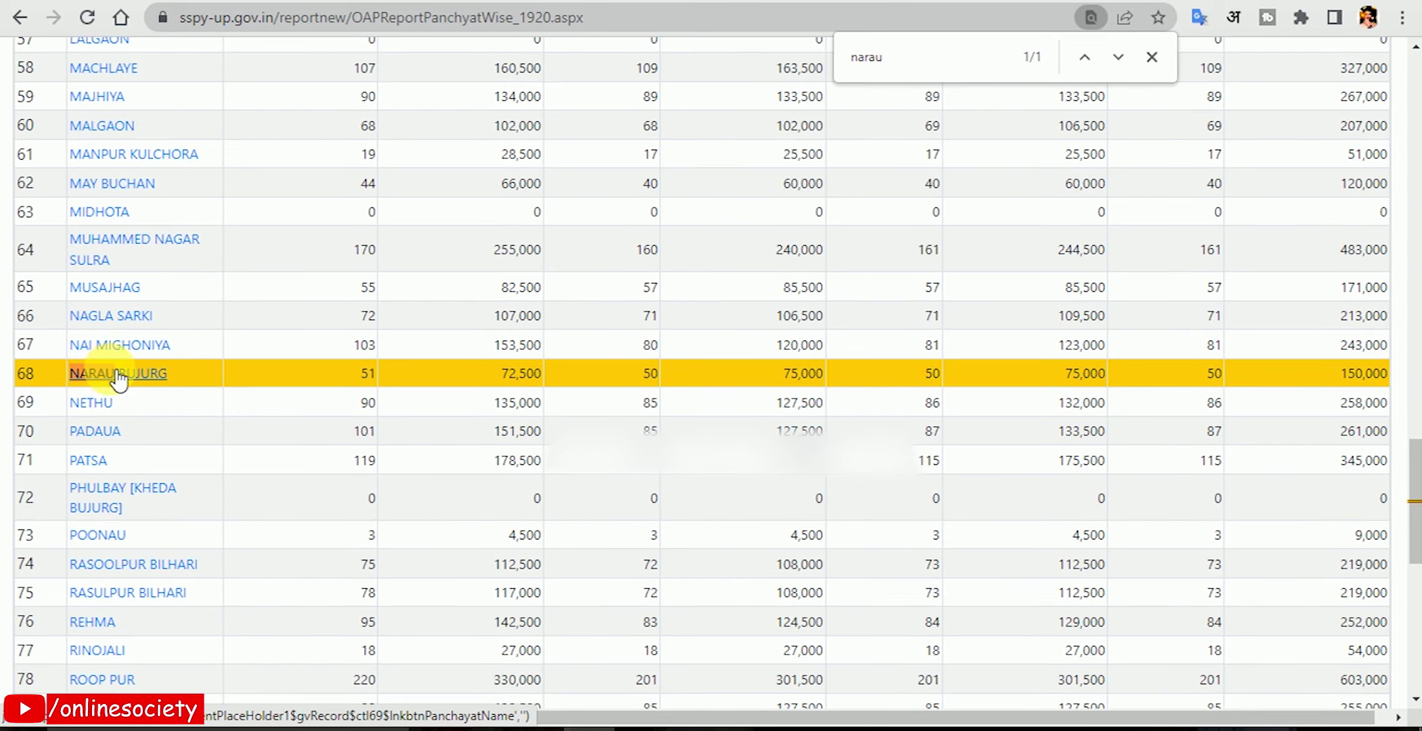
click(109, 369)
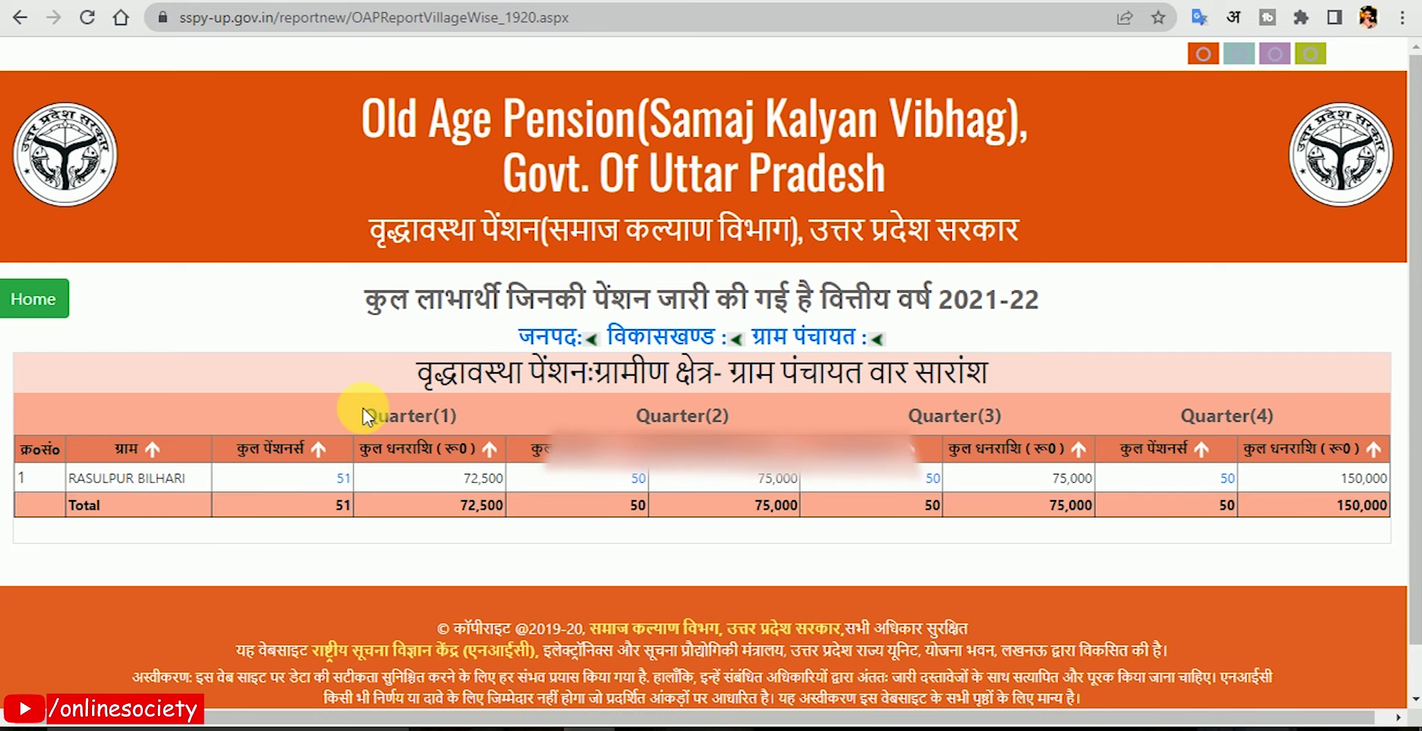
Highlight the Quarter(1), Quarter(2) and Quarter(4) headings to compare pensioner counts.
drag(364, 415, 461, 415)
drag(730, 416, 652, 416)
drag(1179, 416, 1280, 416)
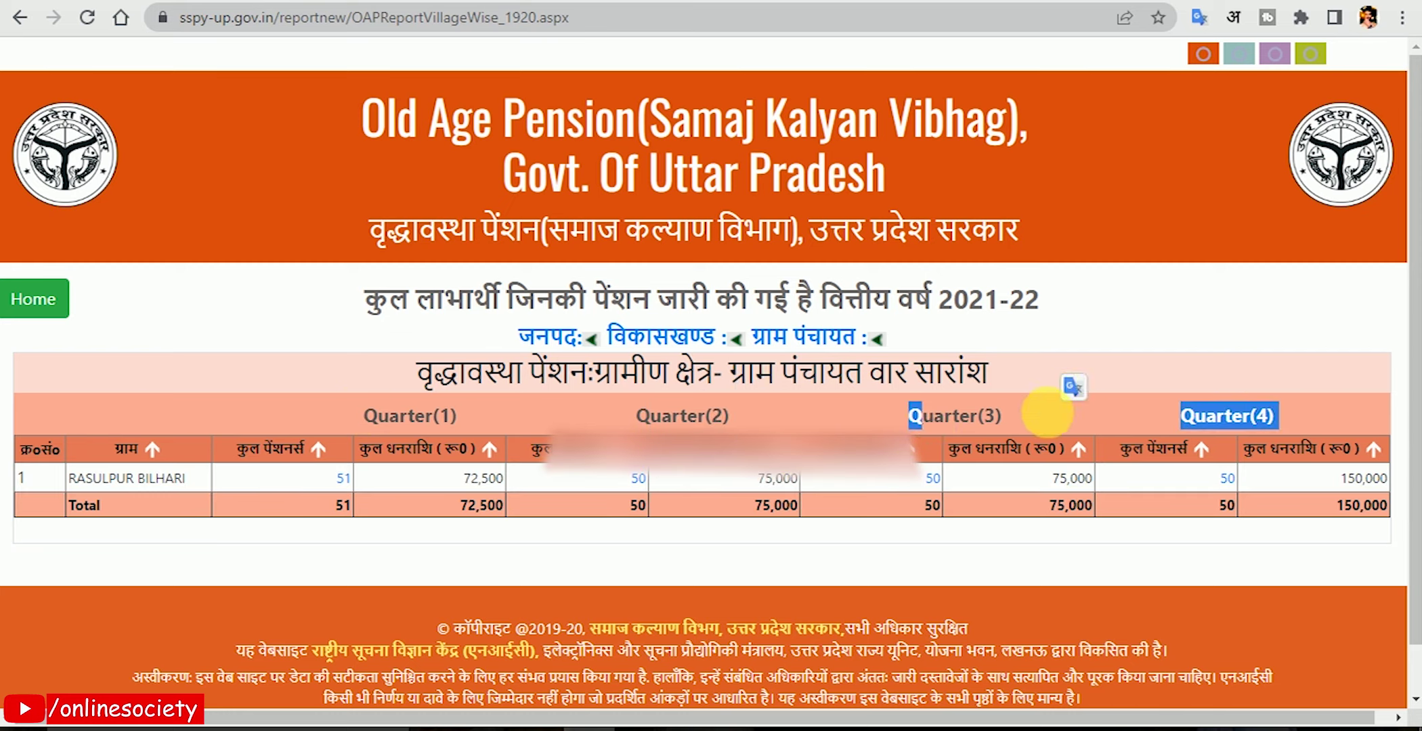
Open the village pensioner list and highlight the account numbers in rows 4 and 1.
click(1219, 454)
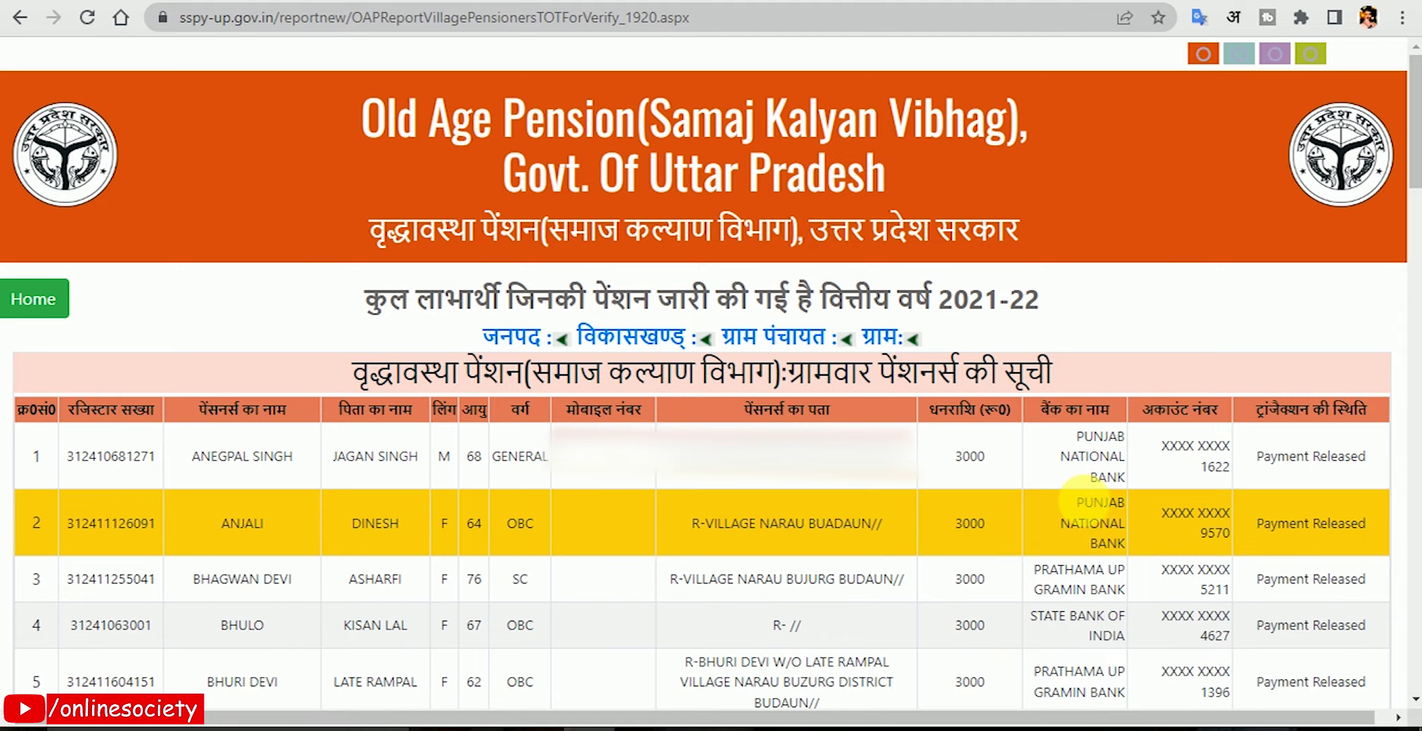
scroll(1029, 528, down, 2)
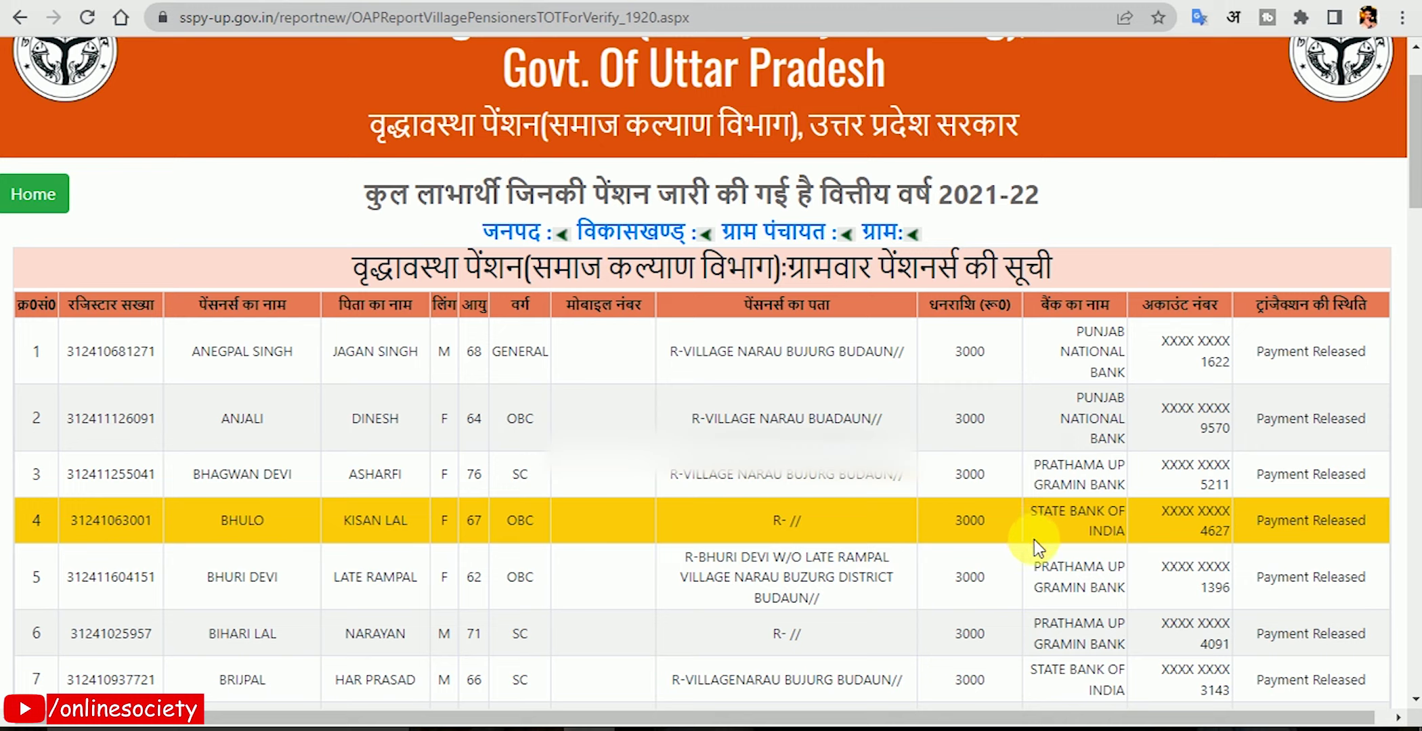
key(ctrl+f)
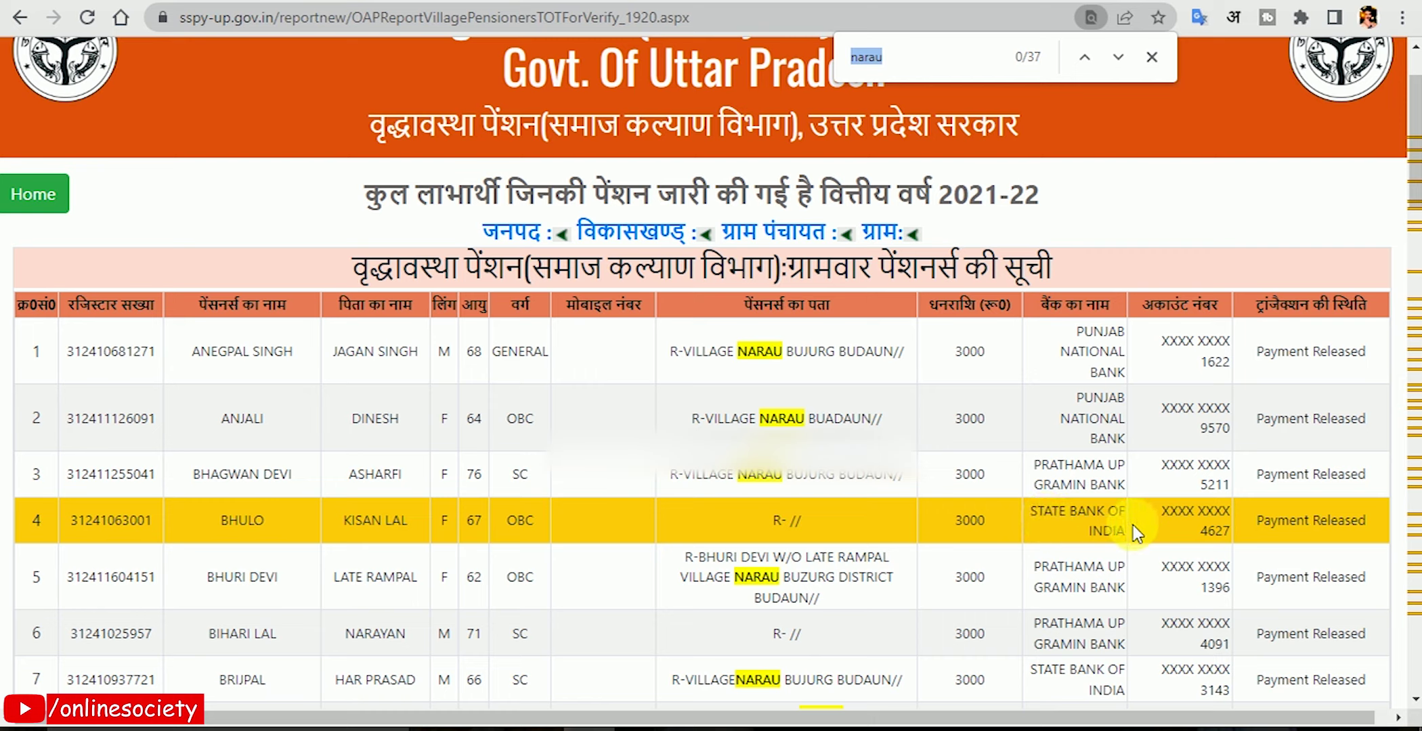
drag(1200, 531, 1231, 532)
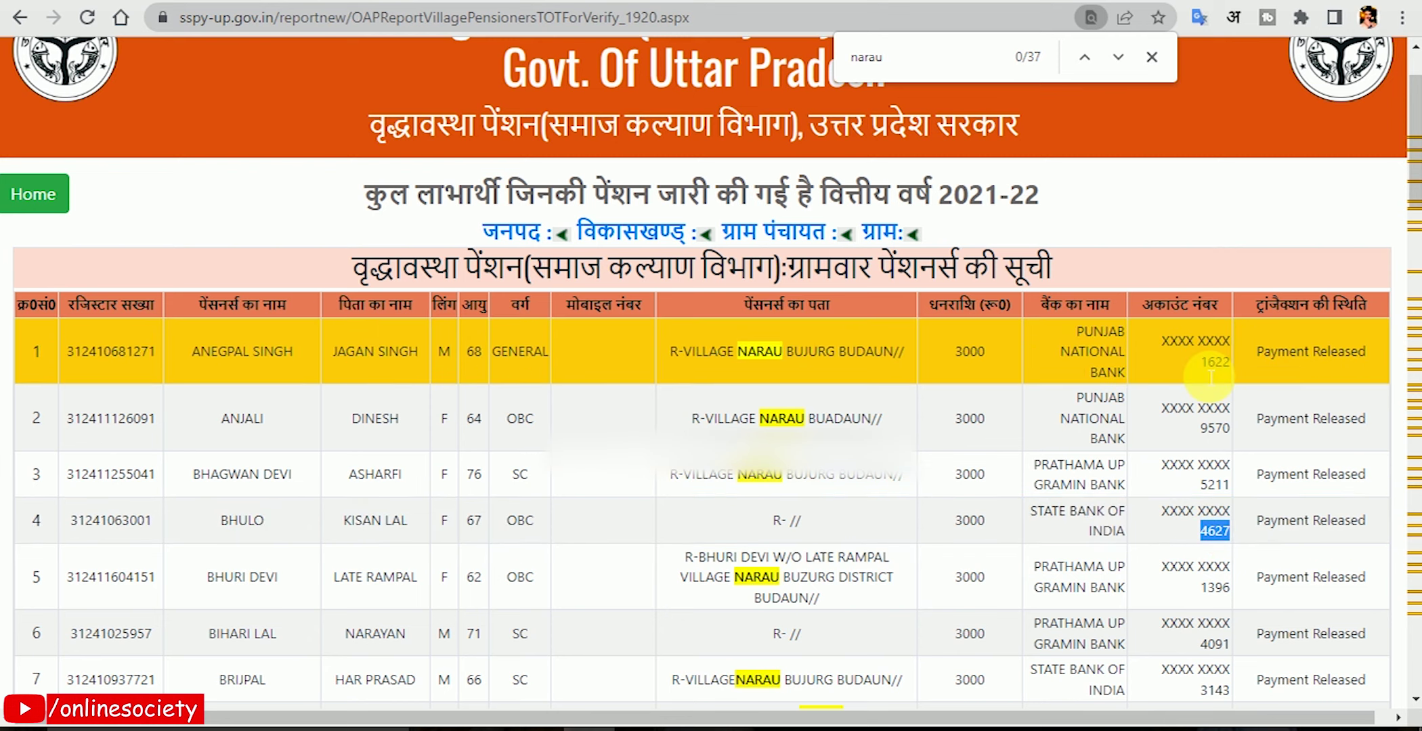
drag(1204, 362, 1235, 362)
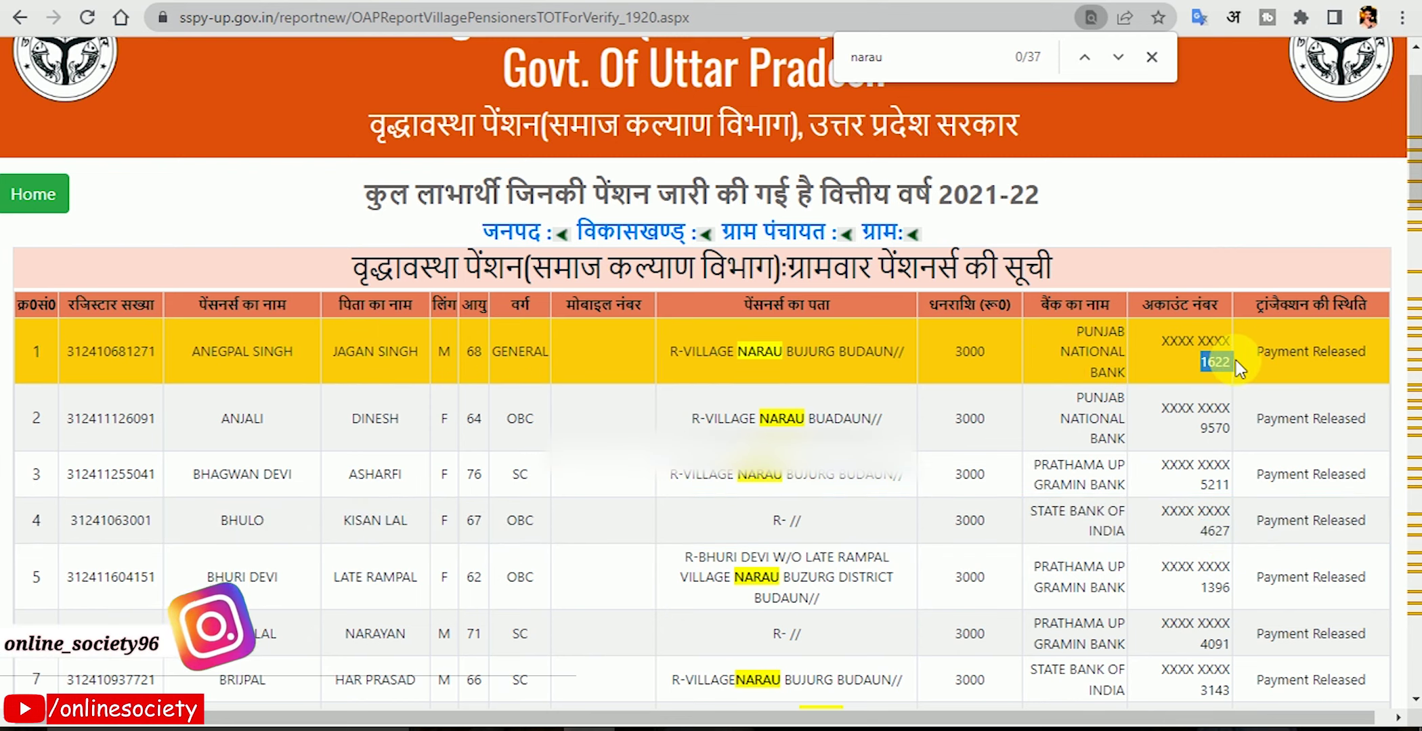
Search for 'ram pra' and select the row 32 registration number for copying.
key(ctrl+f)
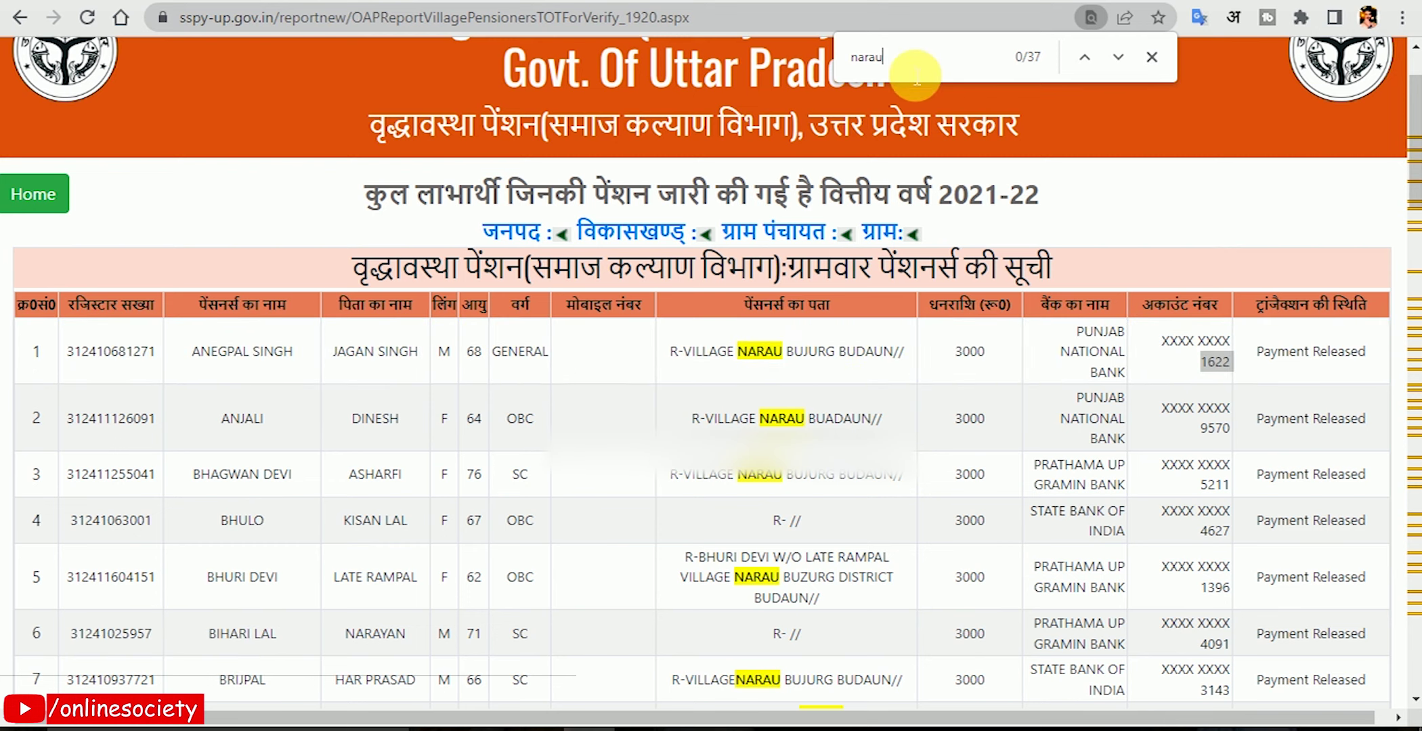
text(ram pra)
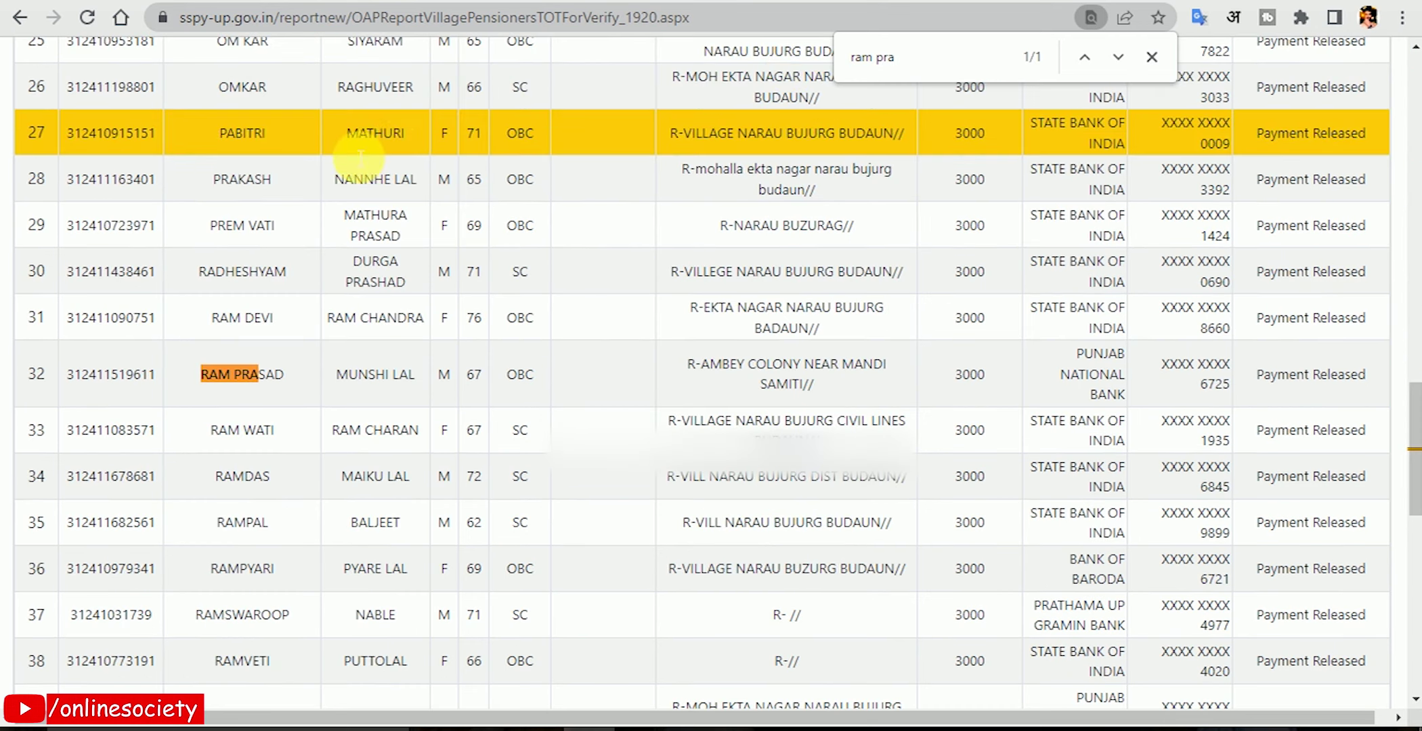
drag(126, 375, 160, 375)
drag(264, 374, 70, 391)
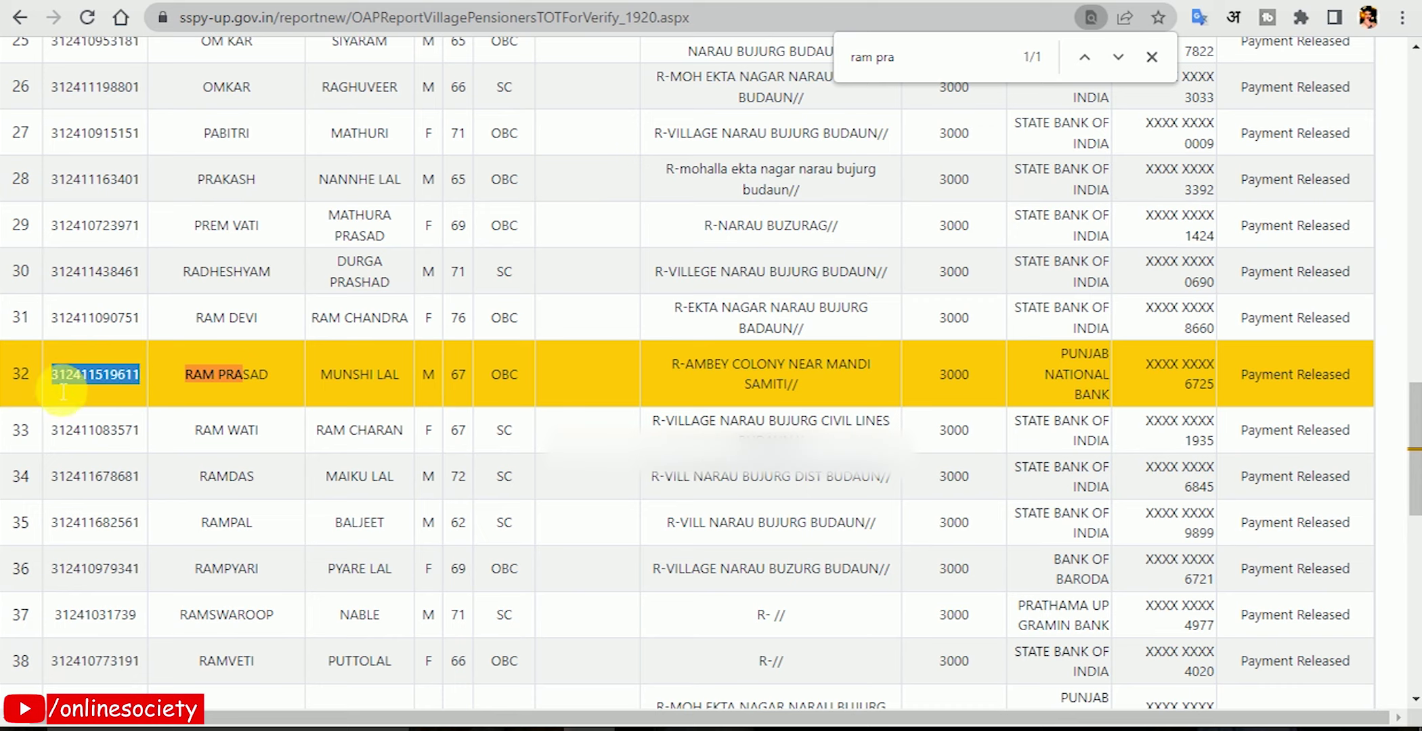
right_click(105, 384)
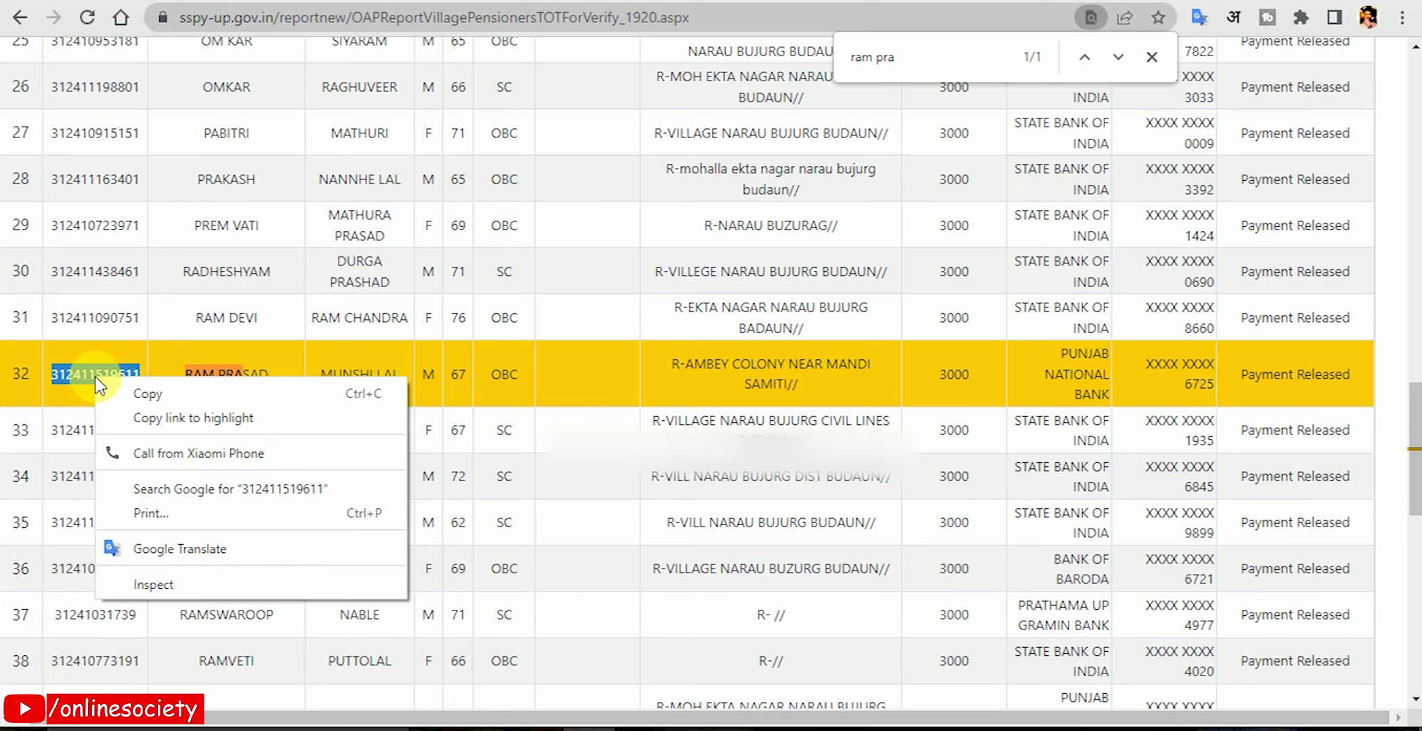
Copy the selected registration number from the context menu.
click(144, 394)
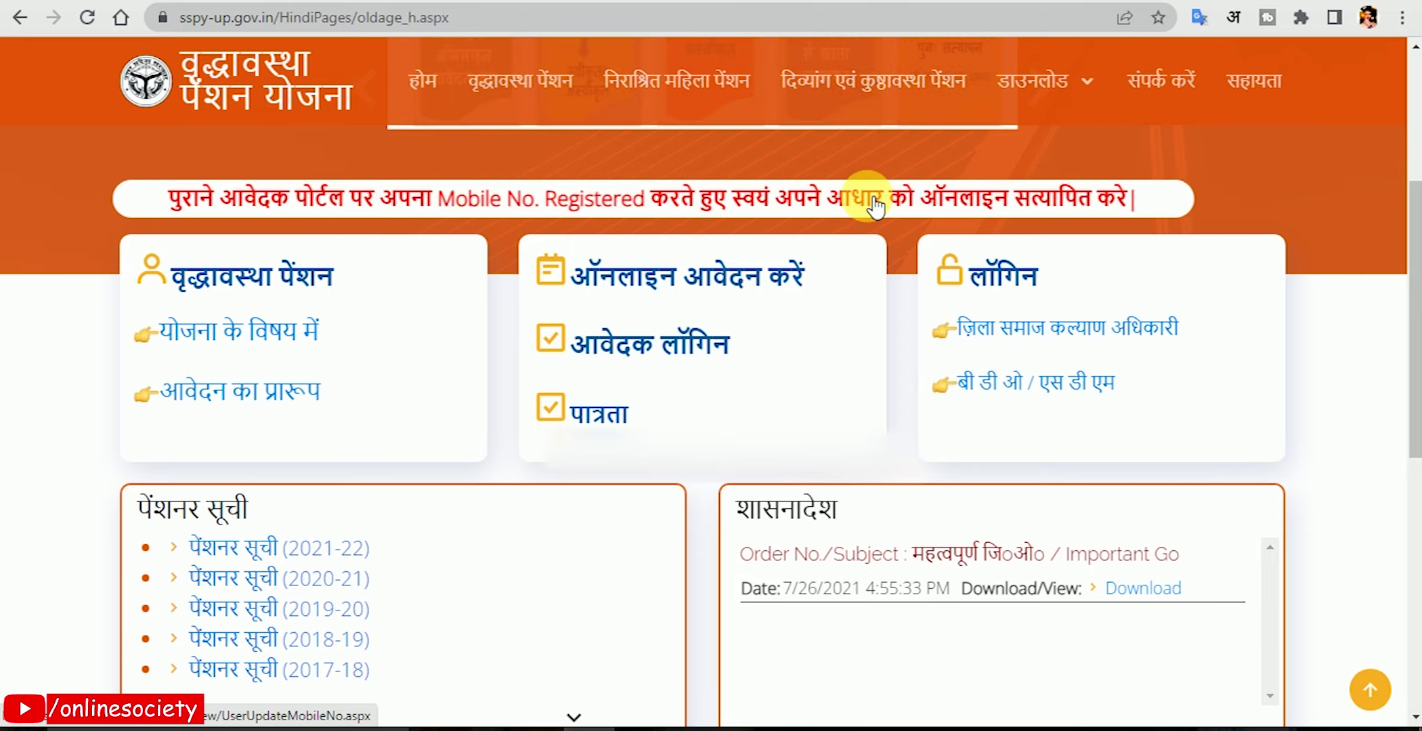
Open the old-application mobile update form, choose OldAge Pension and enter the bank account number.
click(815, 218)
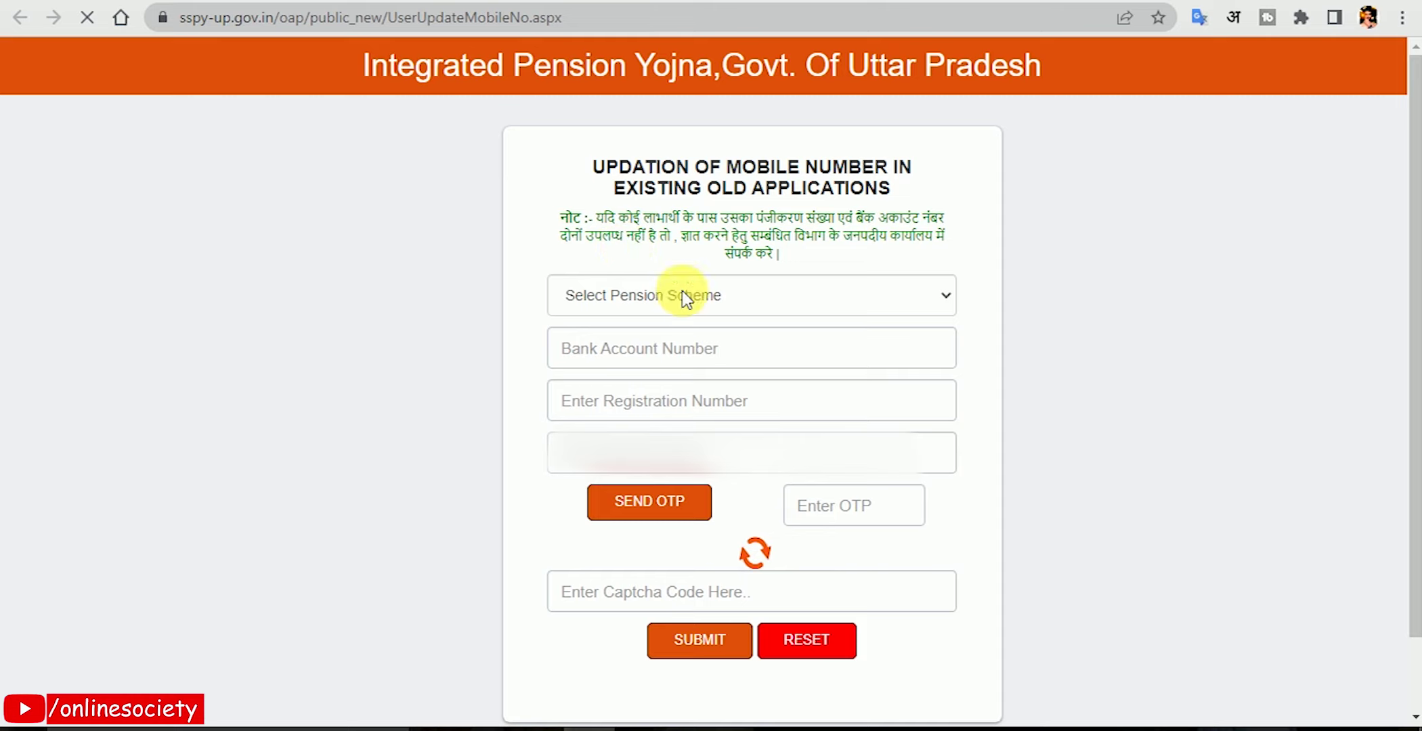
click(685, 296)
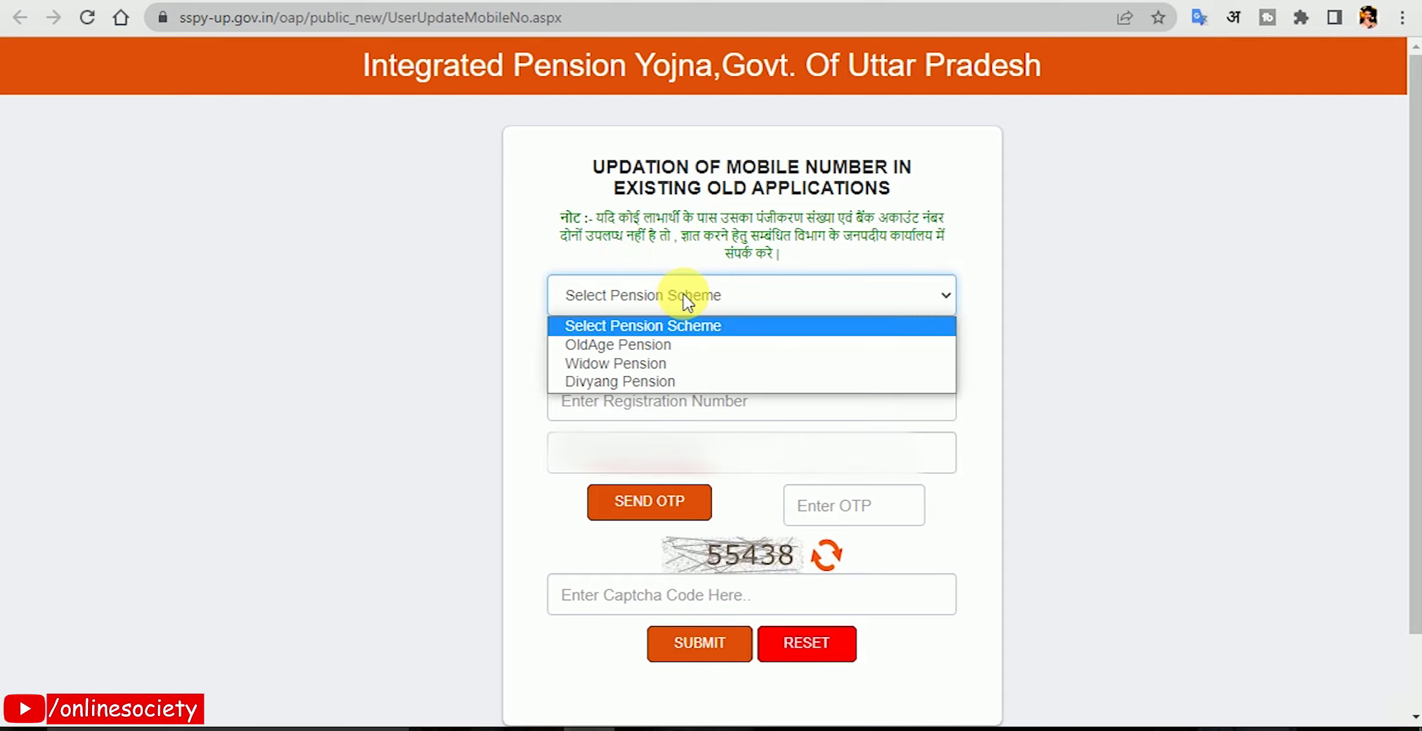
click(635, 346)
click(642, 351)
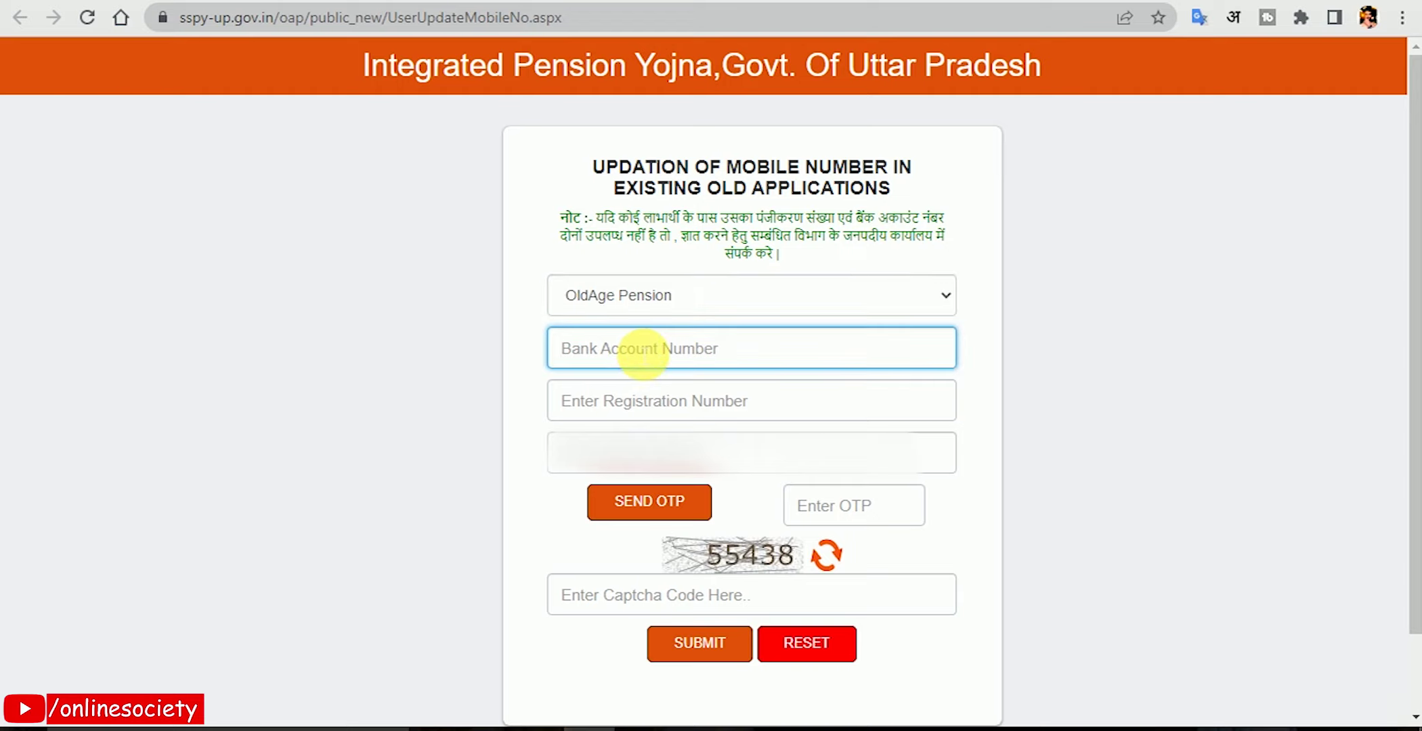
text(•••)
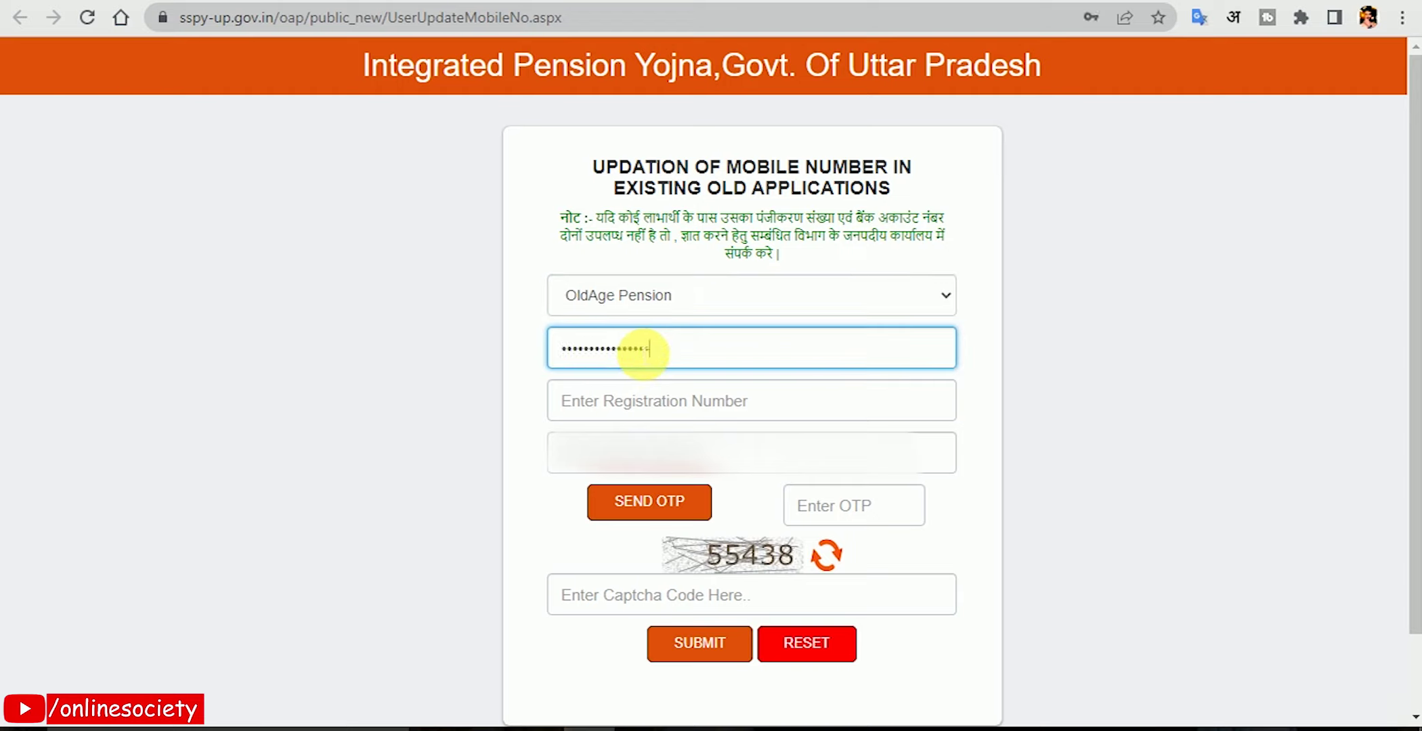
Paste the registration number, fill in the mobile number and request the OTP.
click(665, 416)
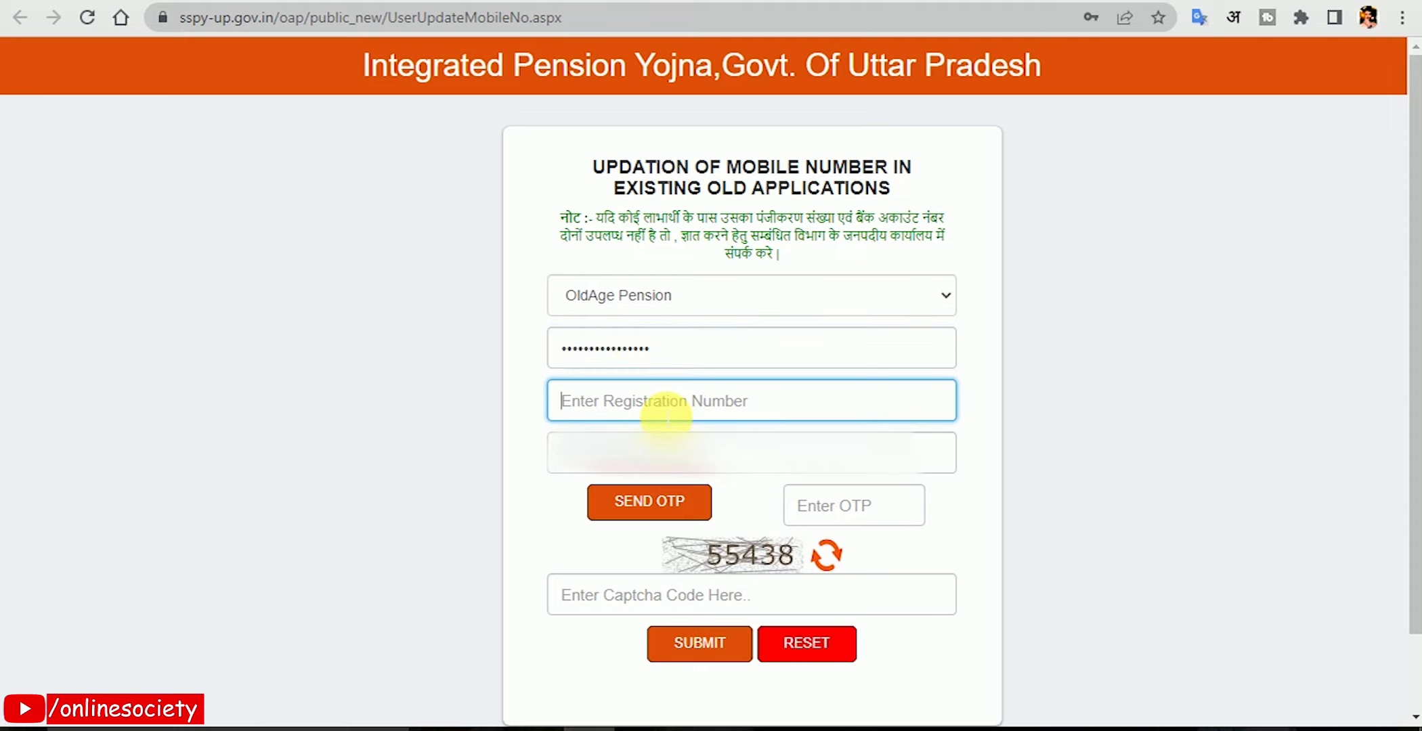
key(ctrl+v)
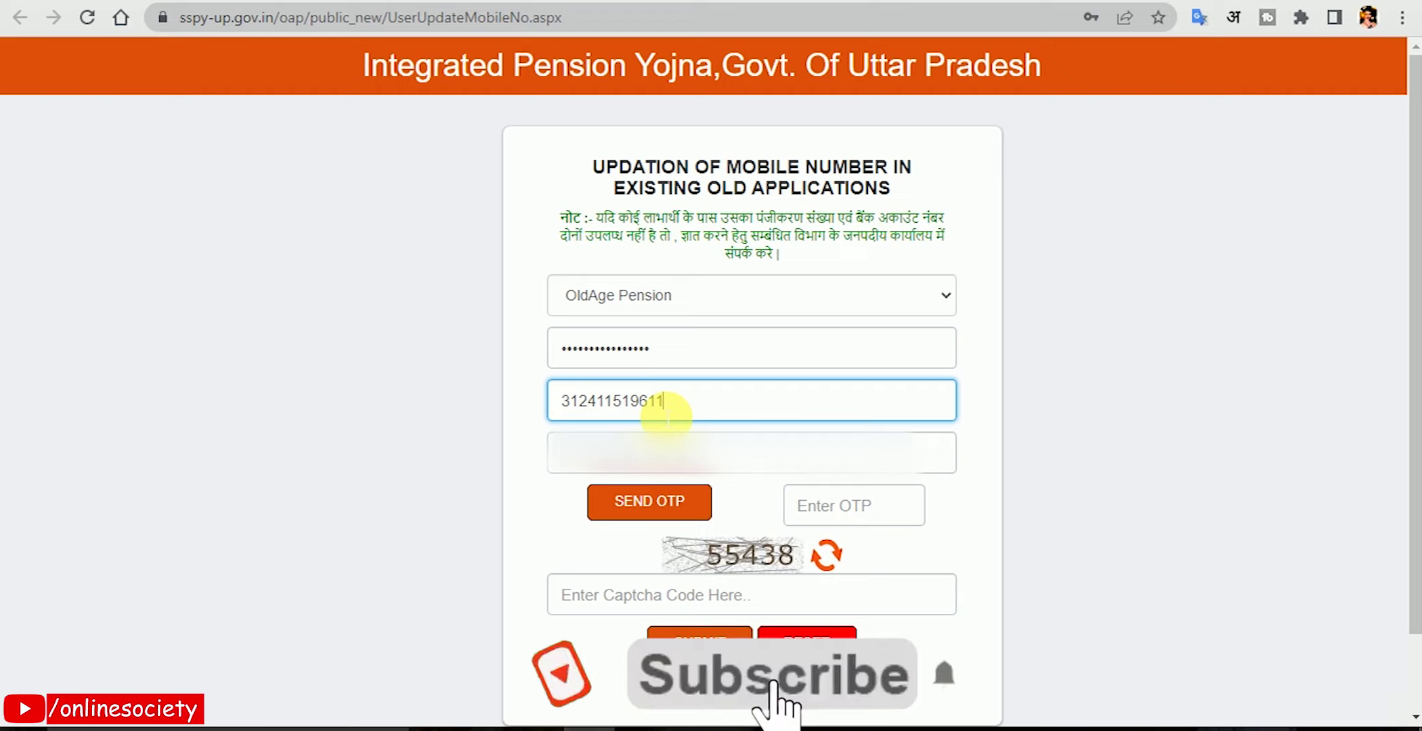
click(672, 448)
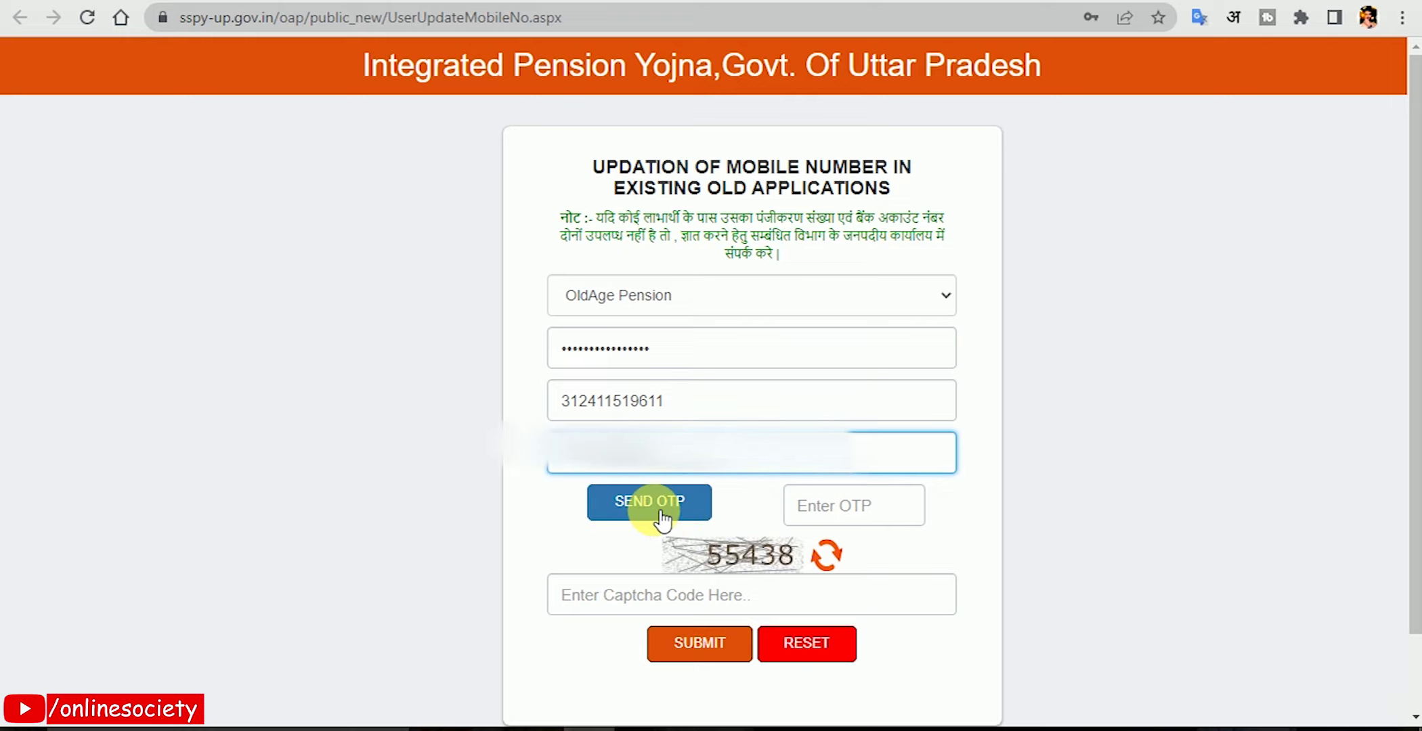
click(661, 516)
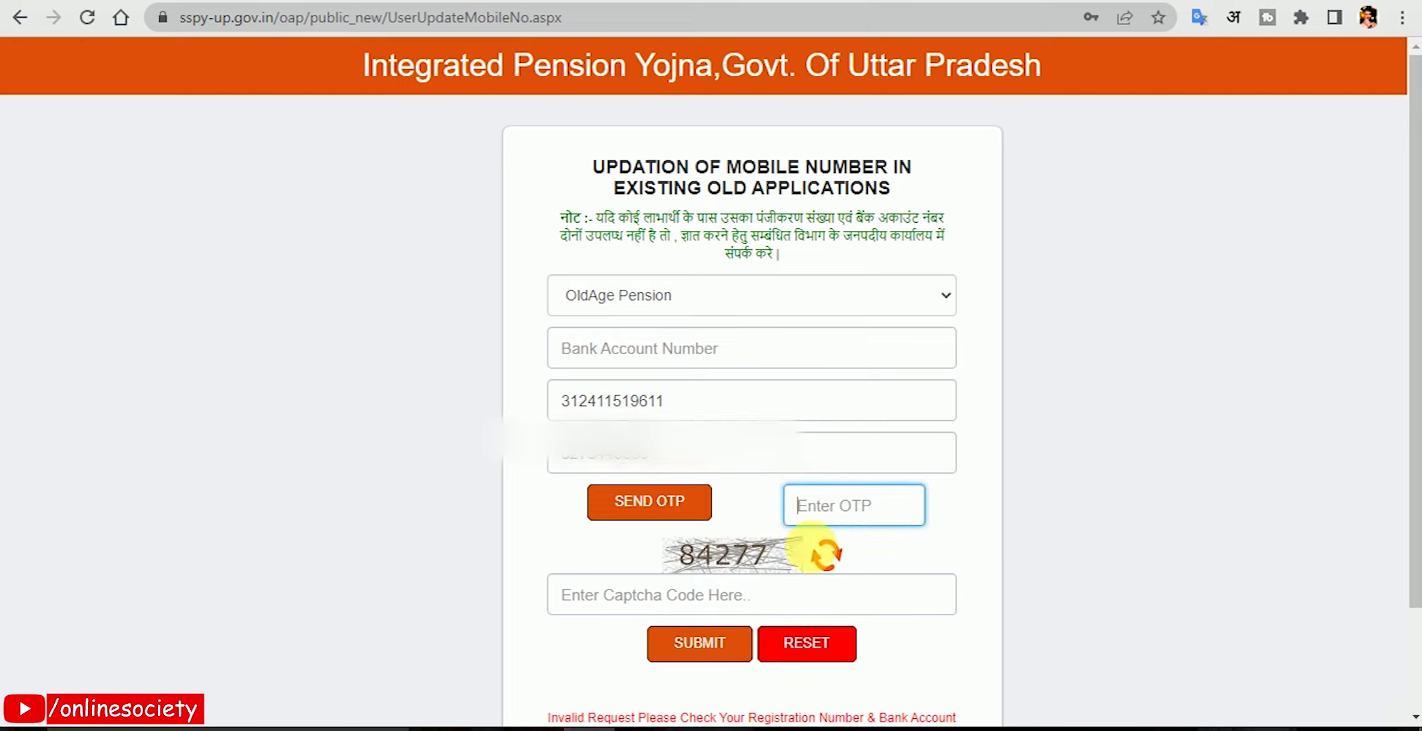
click(759, 597)
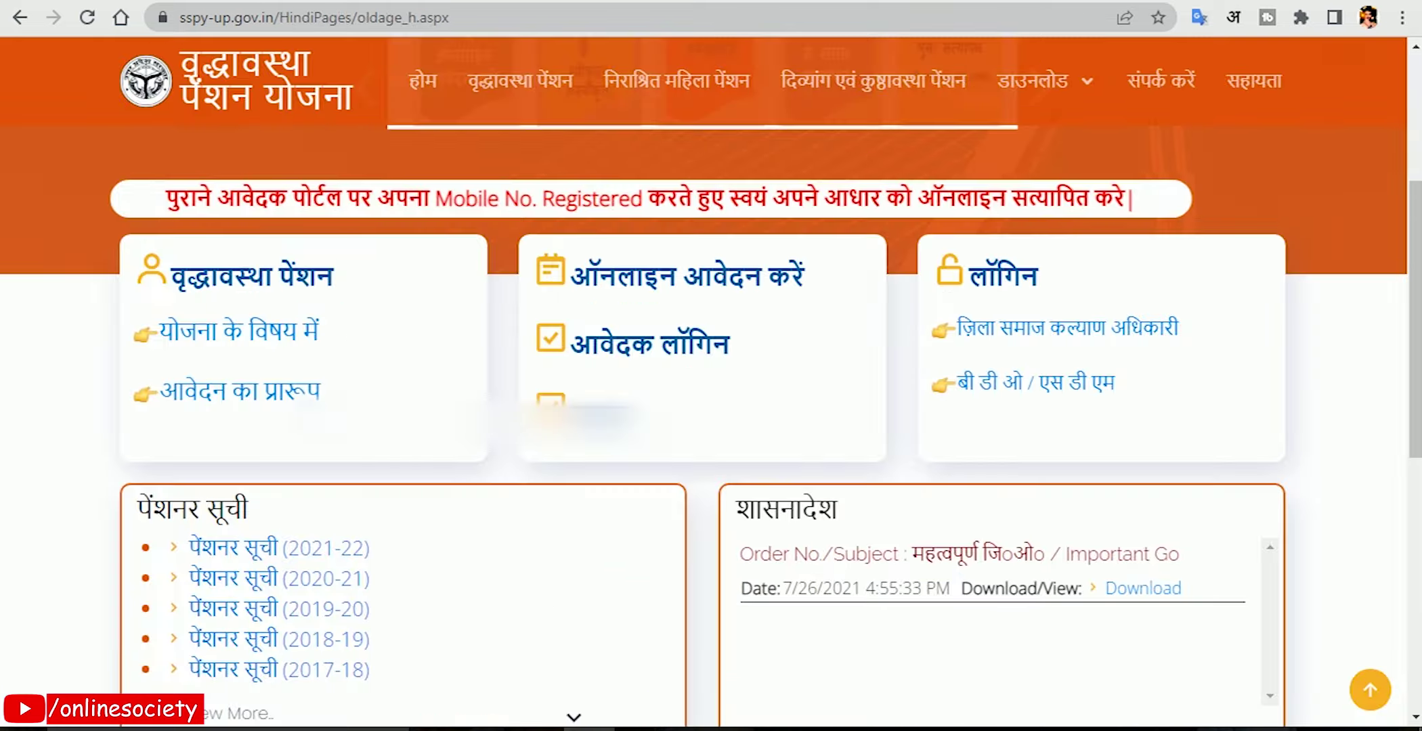
Open the registered applicant login page and choose OldAge Pension as the scheme.
scroll(492, 318, down, 3)
scroll(645, 327, up, 3)
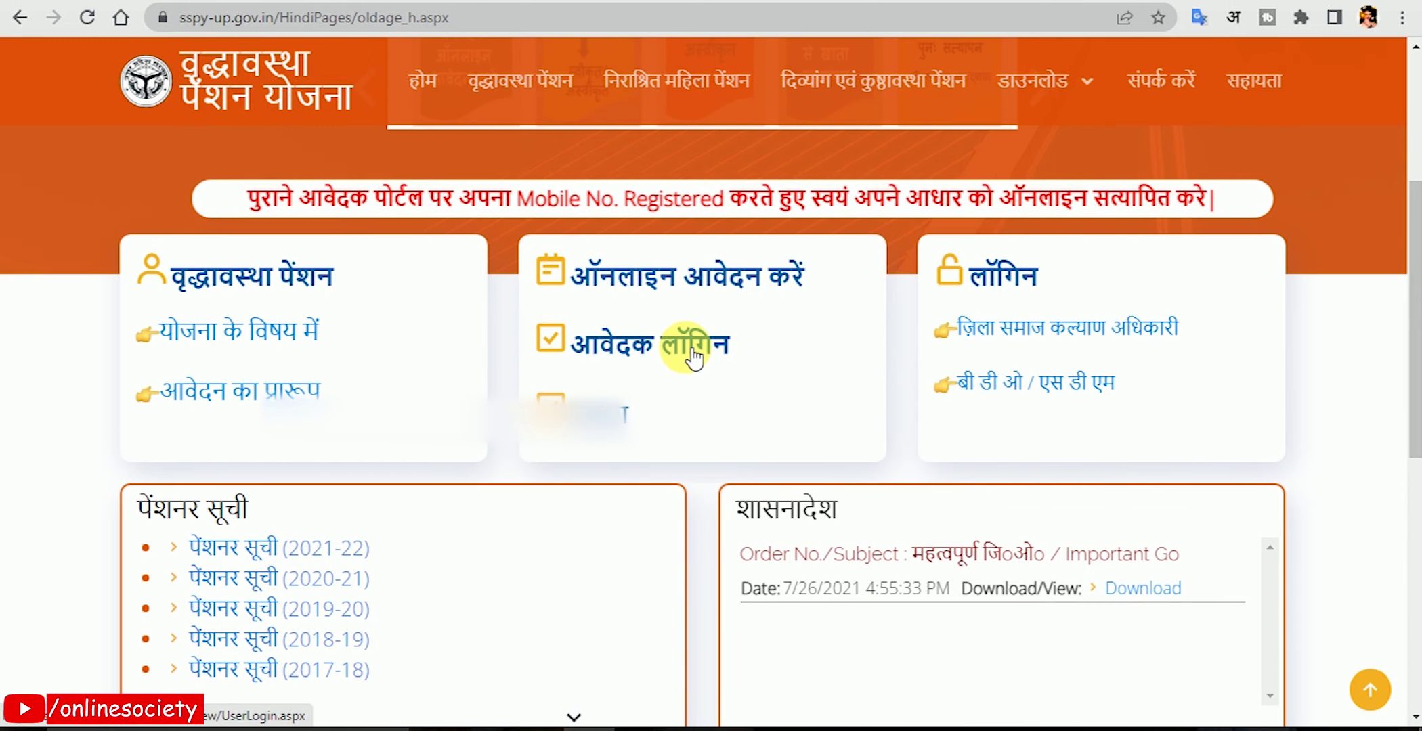
click(679, 349)
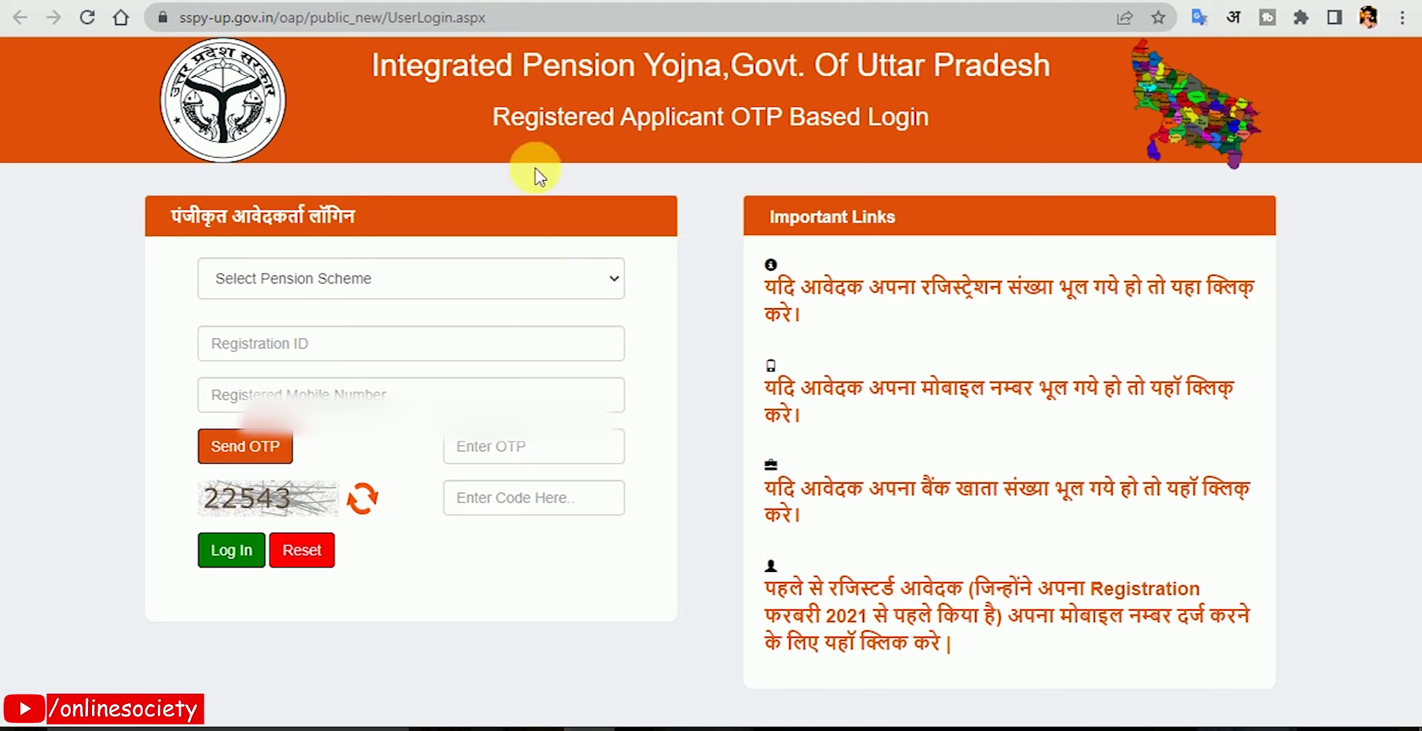
click(484, 283)
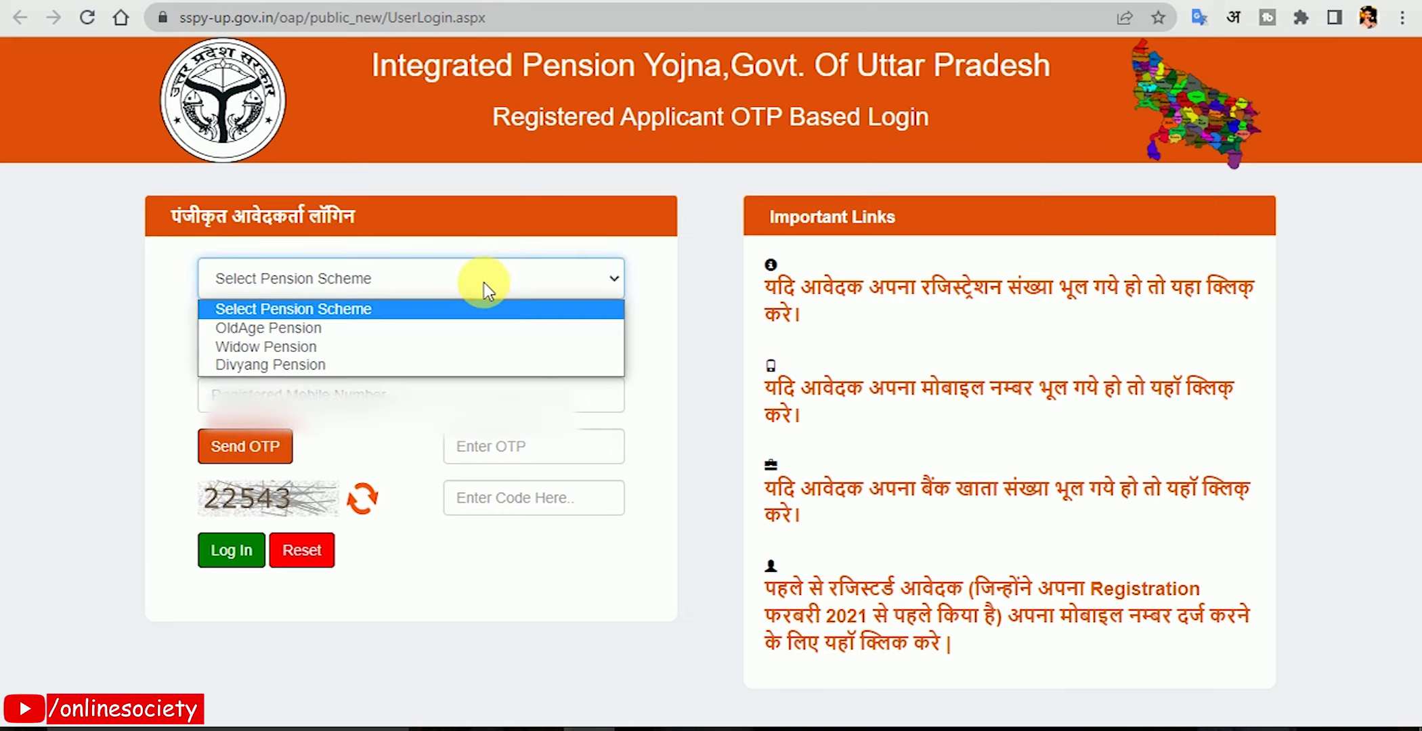
key(Down)
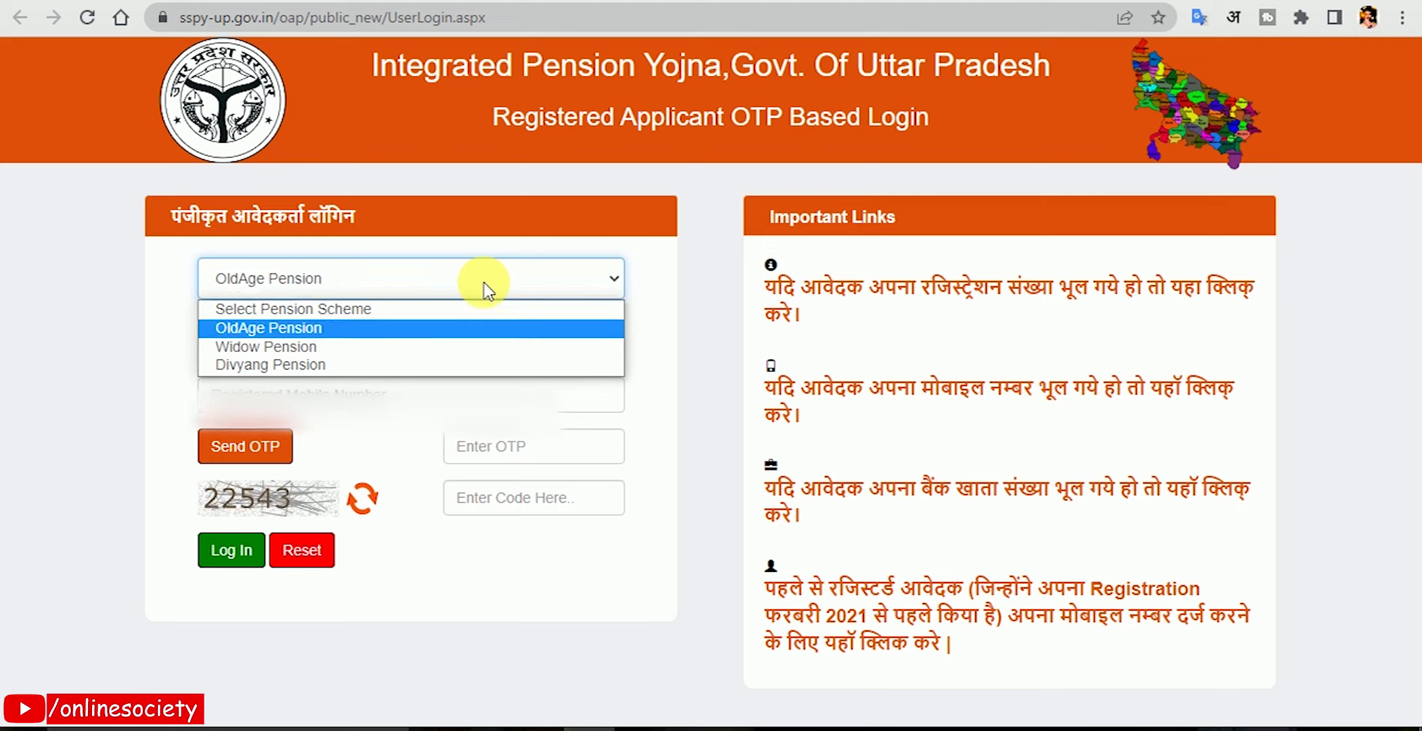
key(Return)
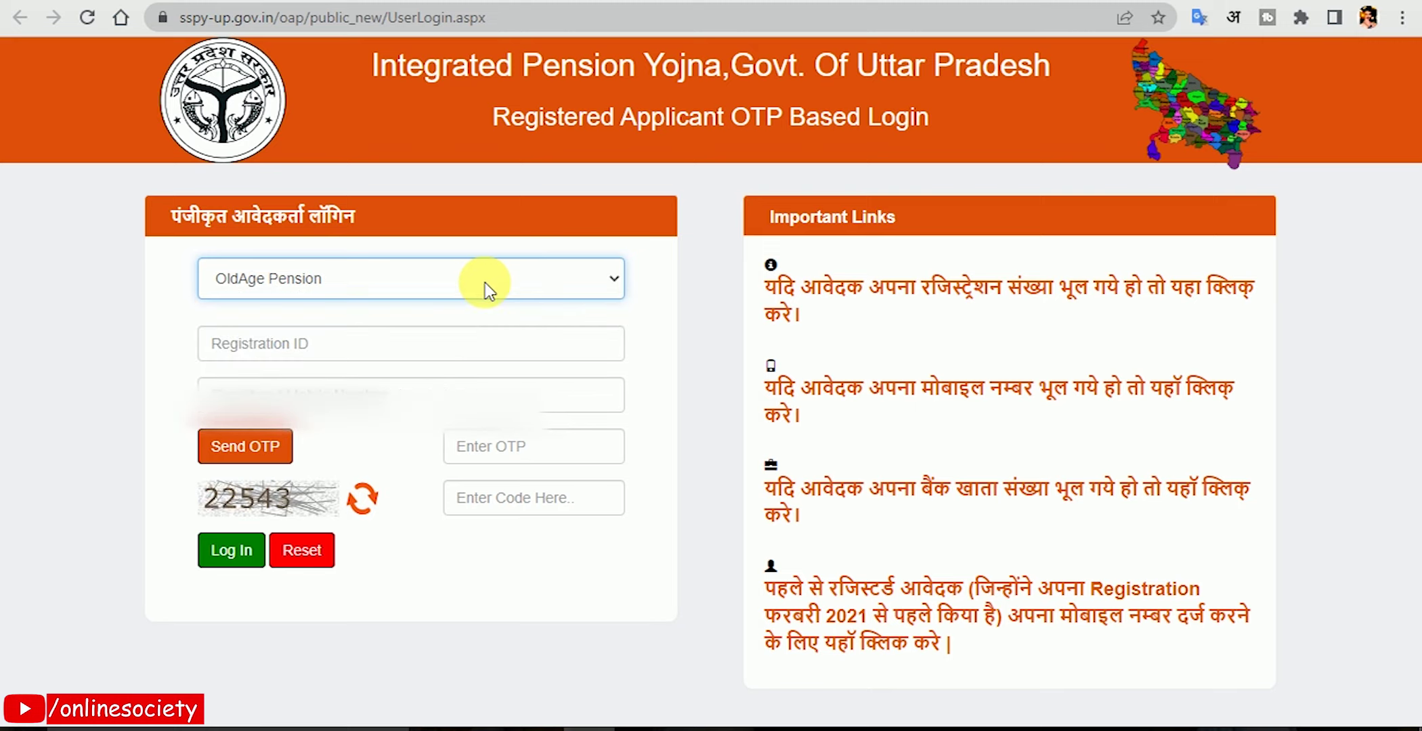
Paste the Registration ID, enter the registered mobile number and request a login OTP.
click(453, 342)
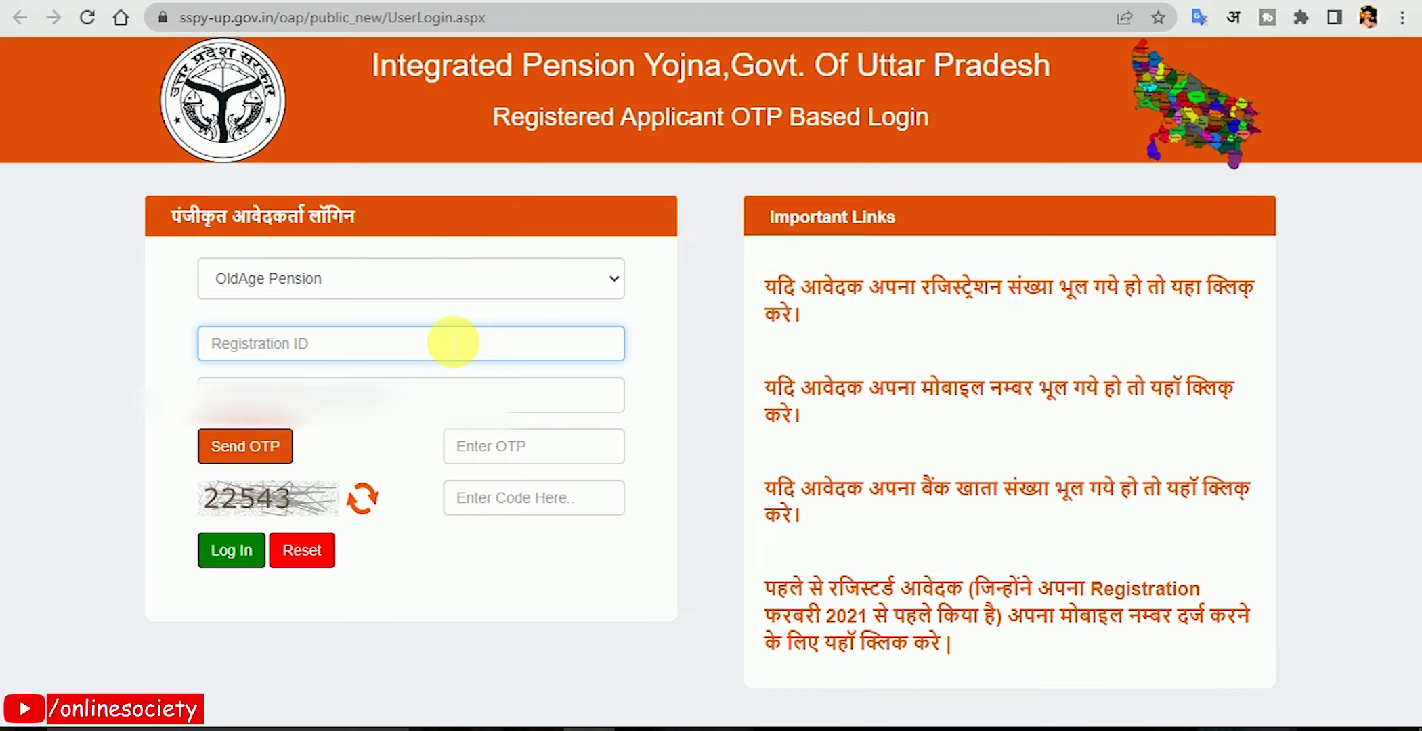
key(ctrl+v)
click(443, 407)
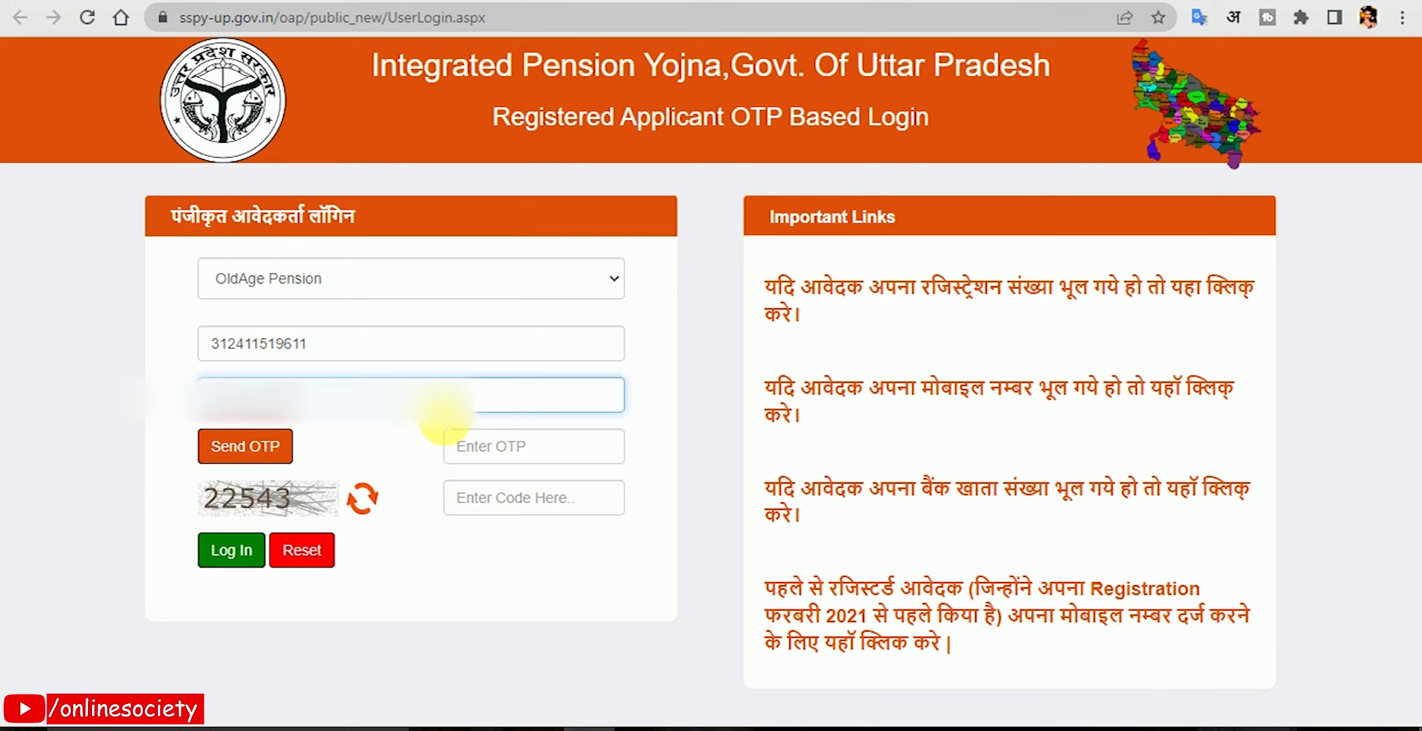
click(256, 446)
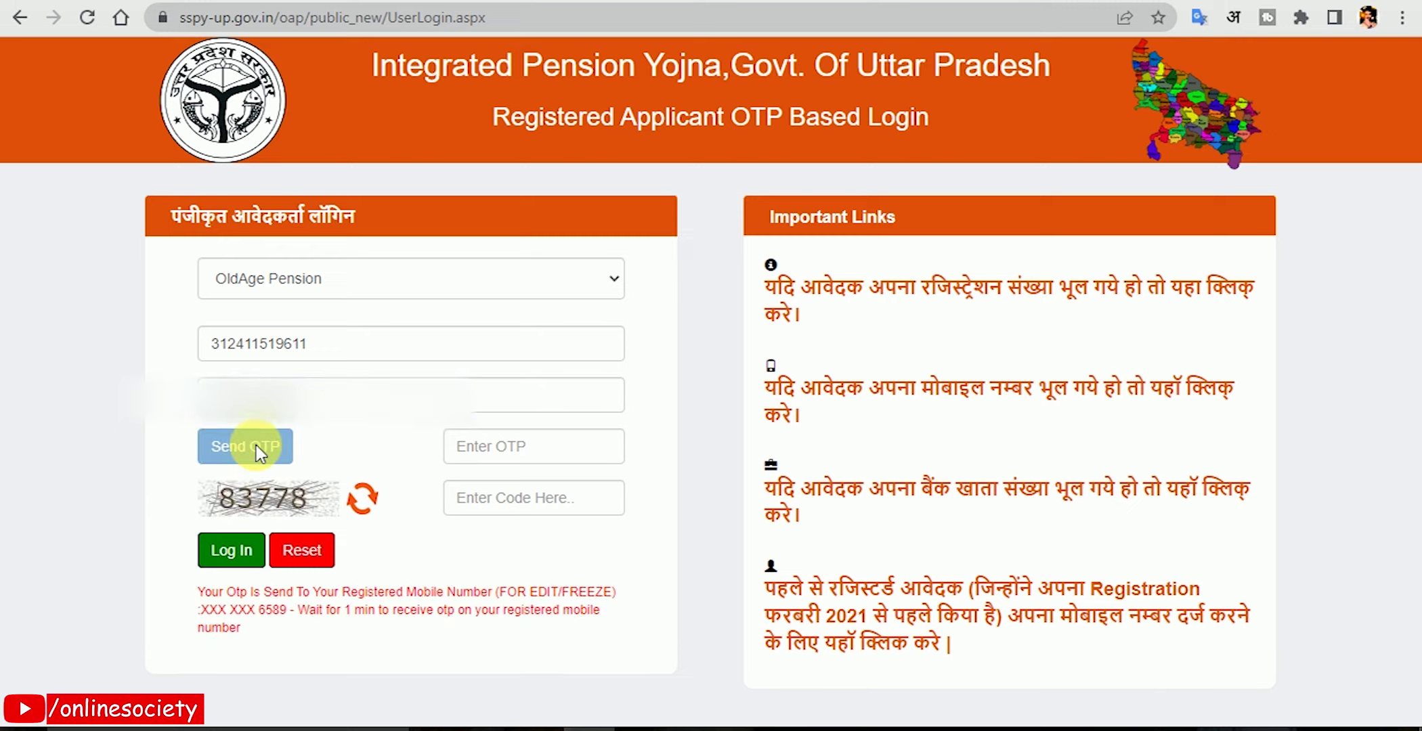
drag(198, 592, 251, 625)
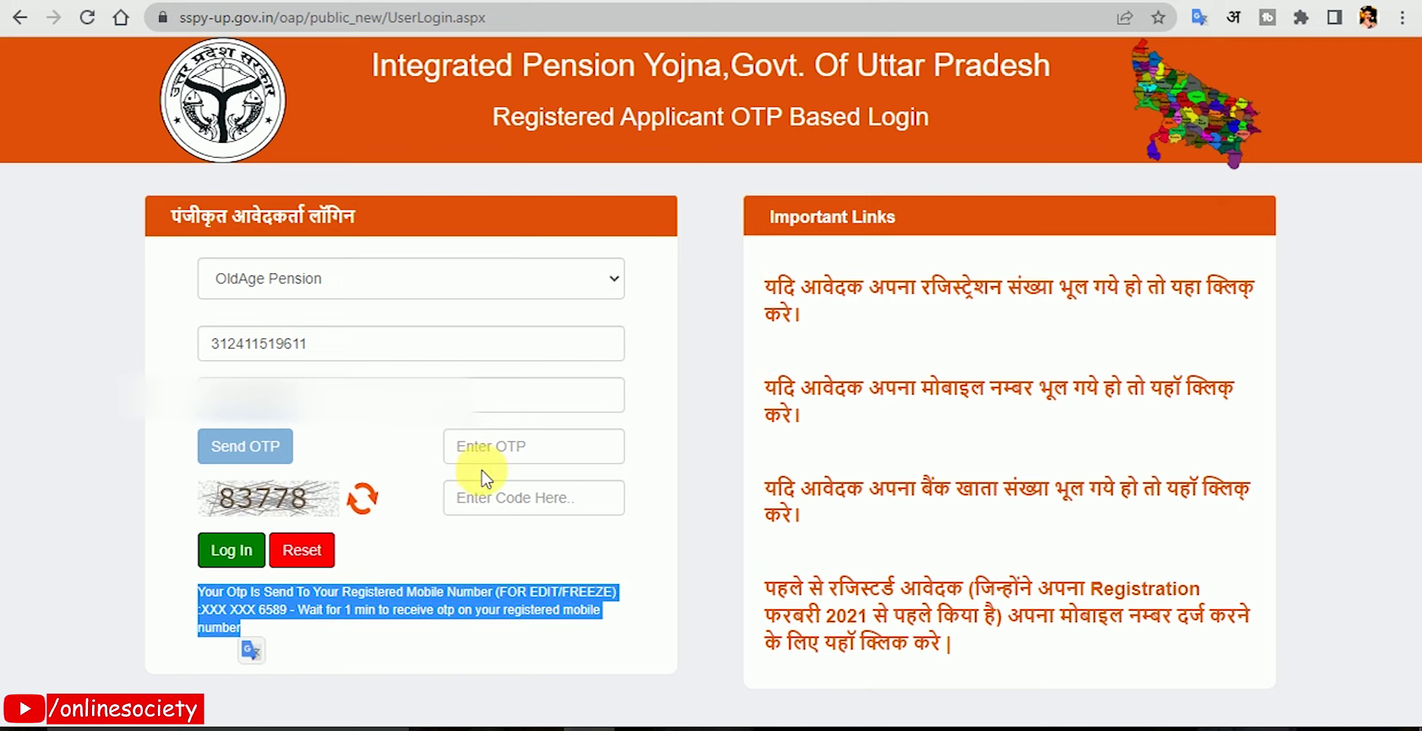
Enter the received OTP and the captcha code, then log in.
click(522, 463)
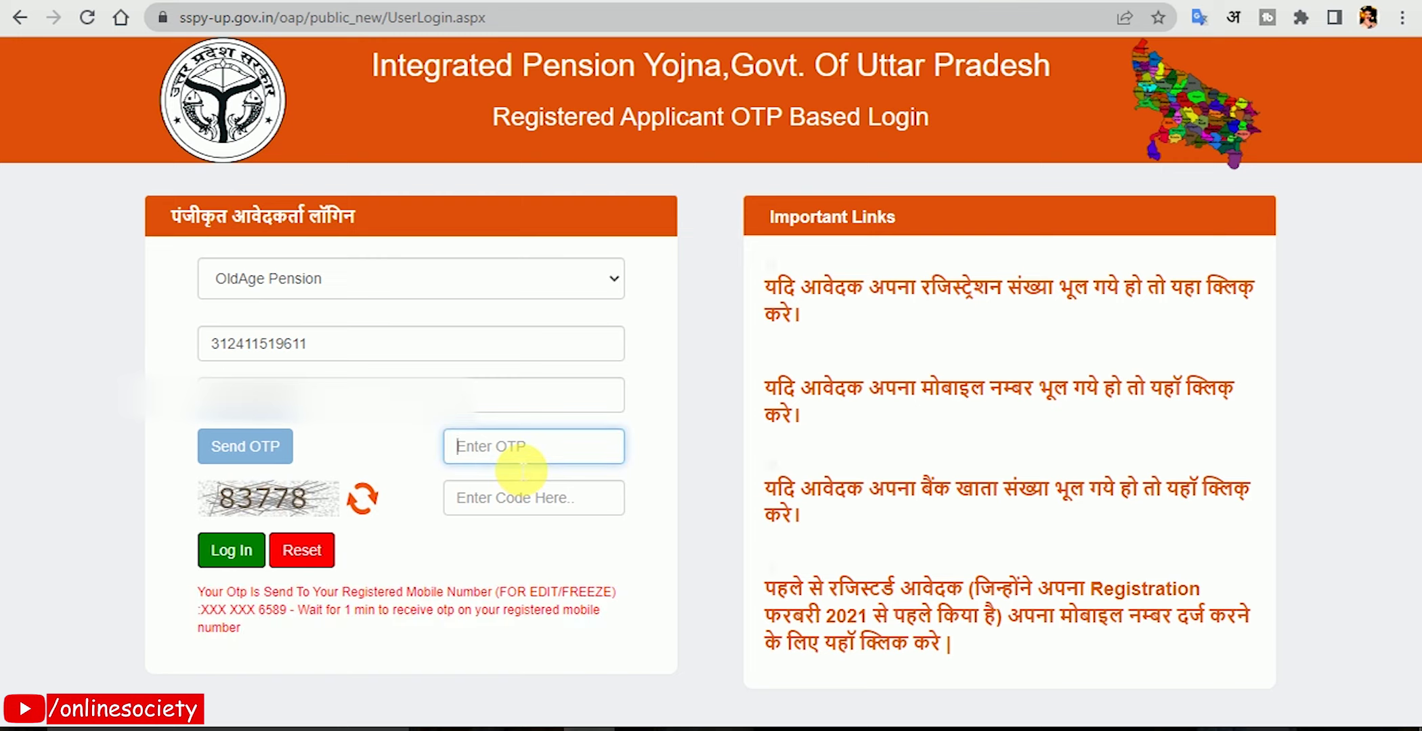
text(••••••)
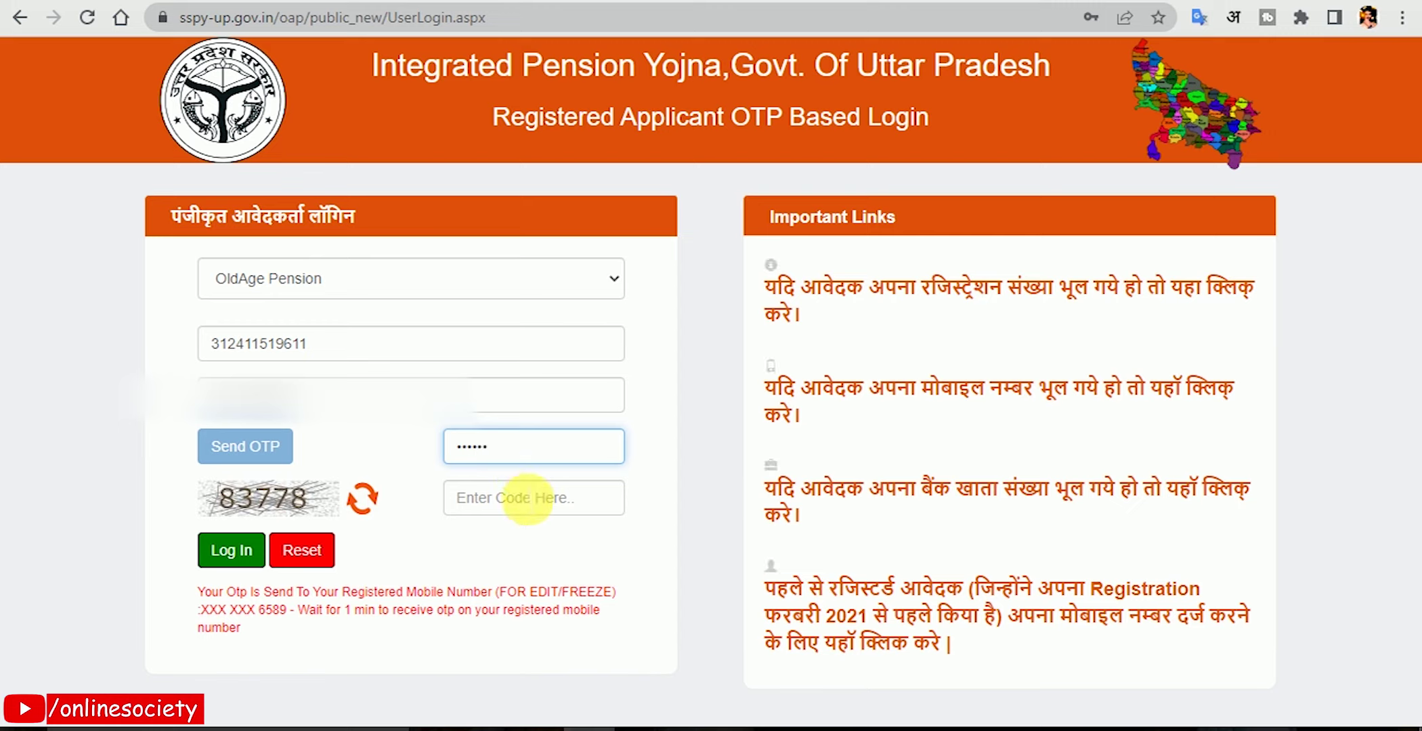
click(542, 498)
text(83778)
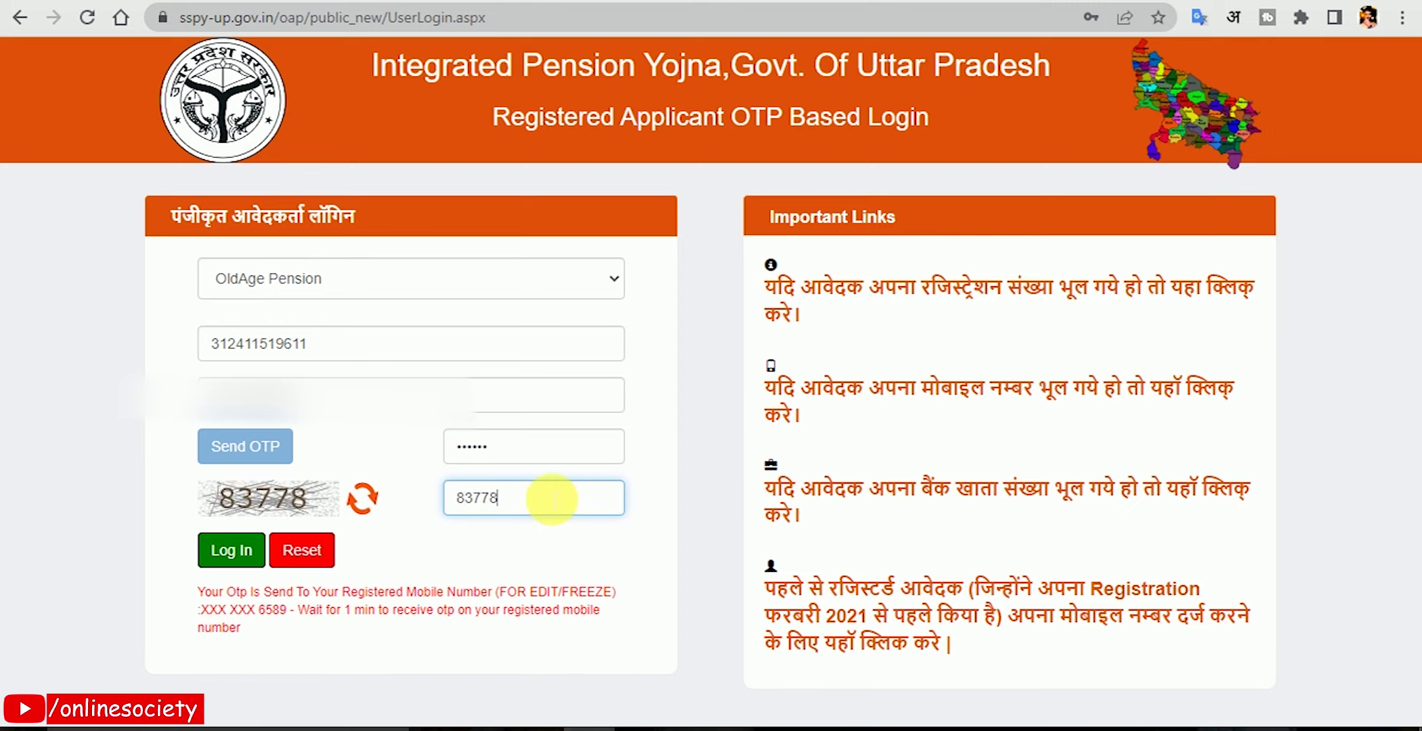
click(232, 550)
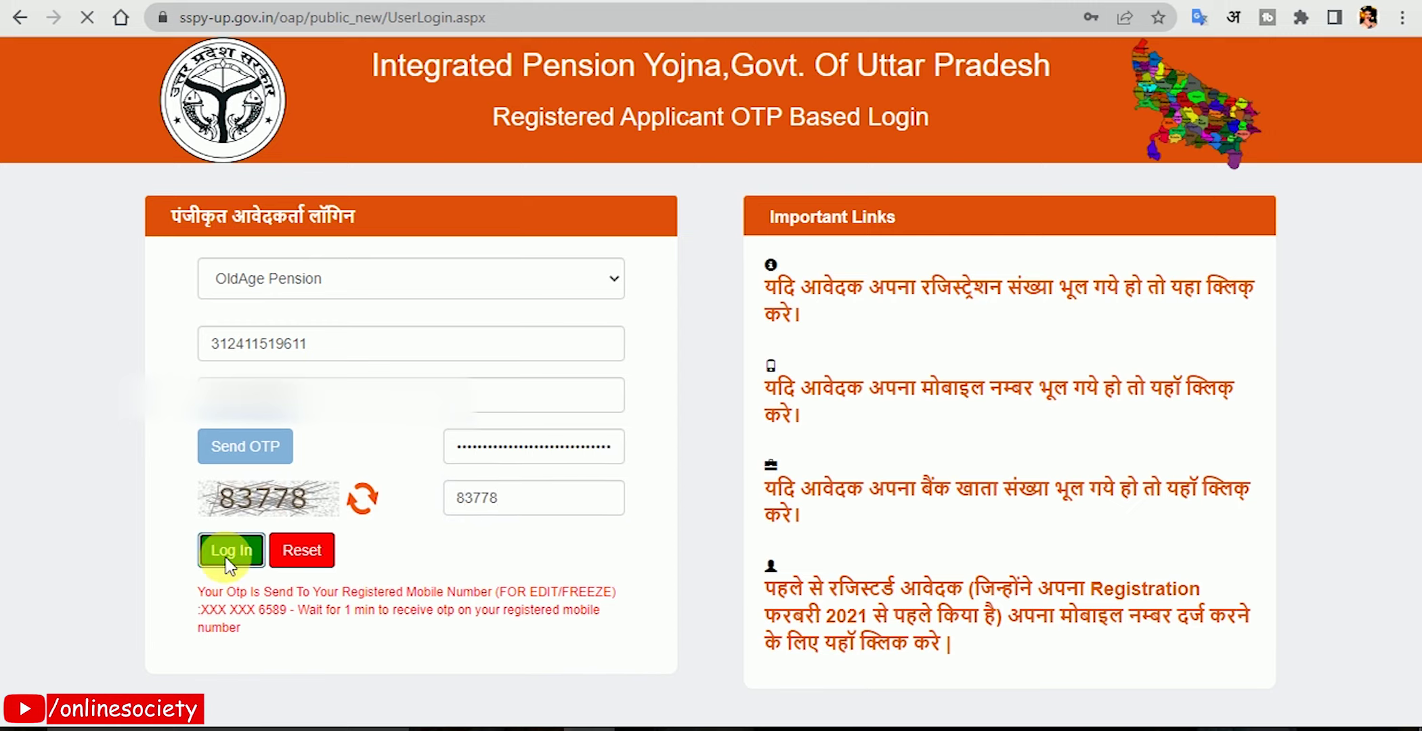